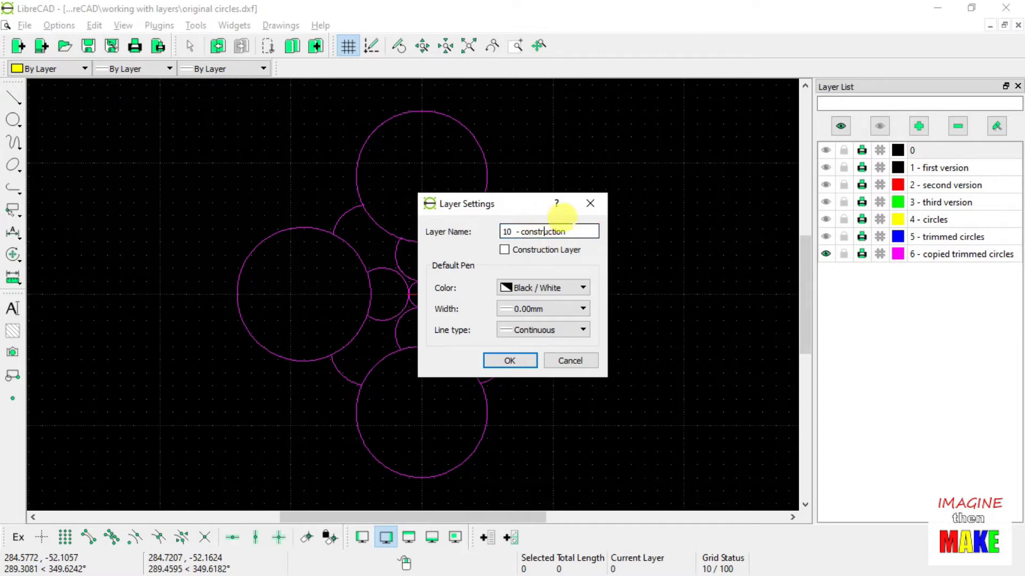
Create the "10 - construction" layer as a construction layer with yellow color and Dot (small) line type
click(583, 291)
scroll(582, 328, up, 4)
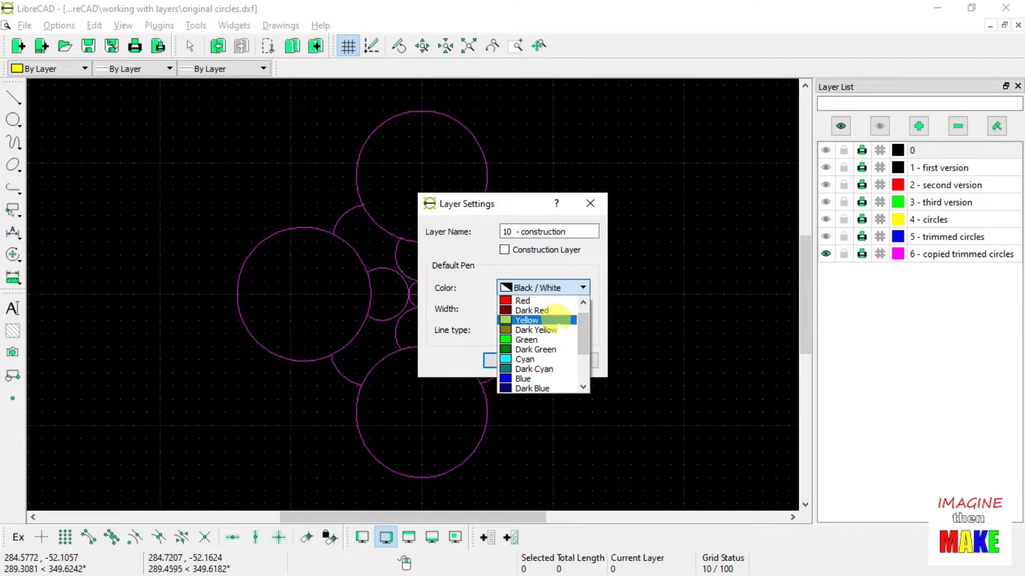
click(560, 320)
click(583, 330)
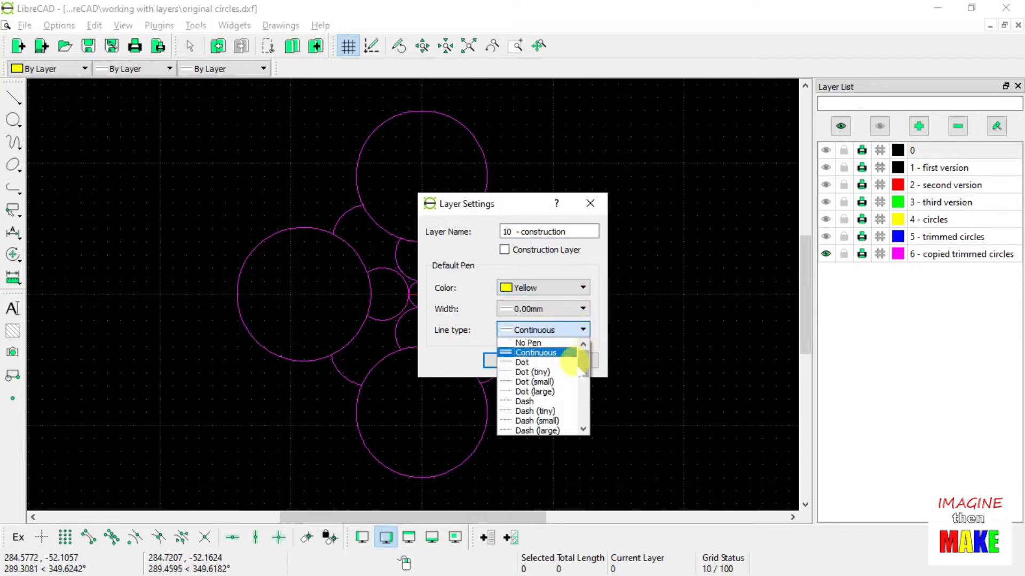
click(566, 382)
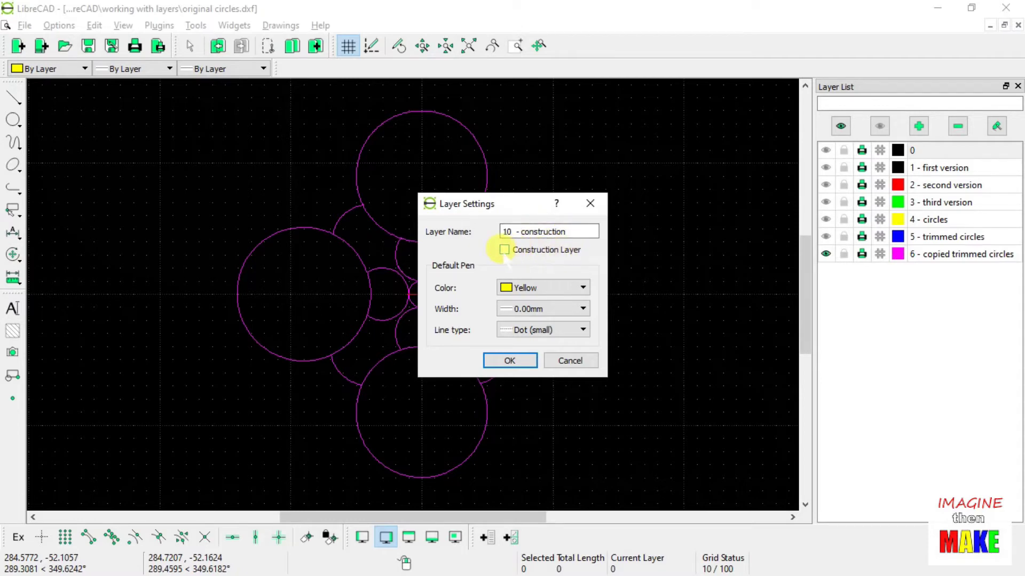
click(510, 360)
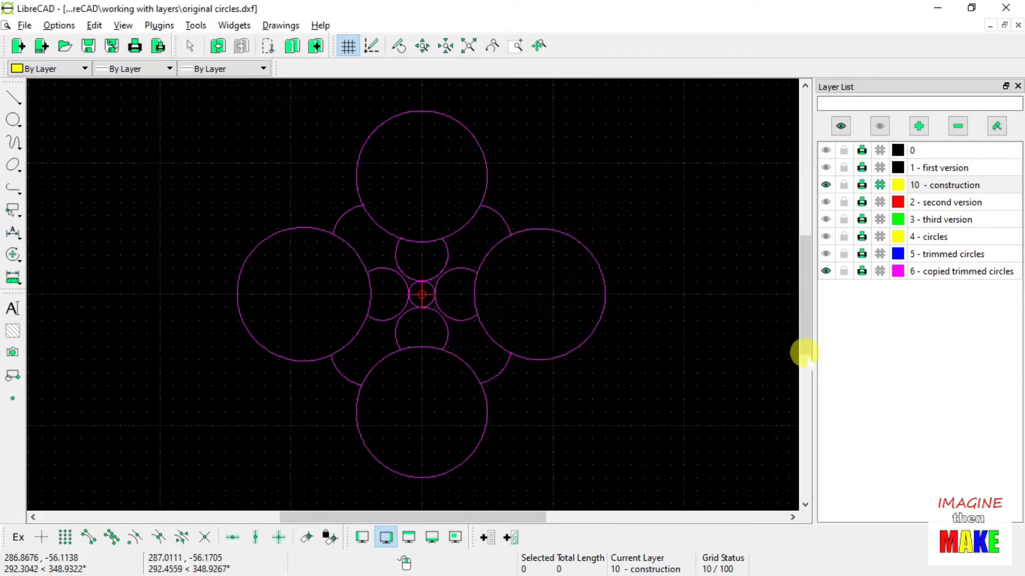
Hide the "6 - copied trimmed circles" layer, keeping the "10 - construction" layer shown
click(825, 271)
click(825, 185)
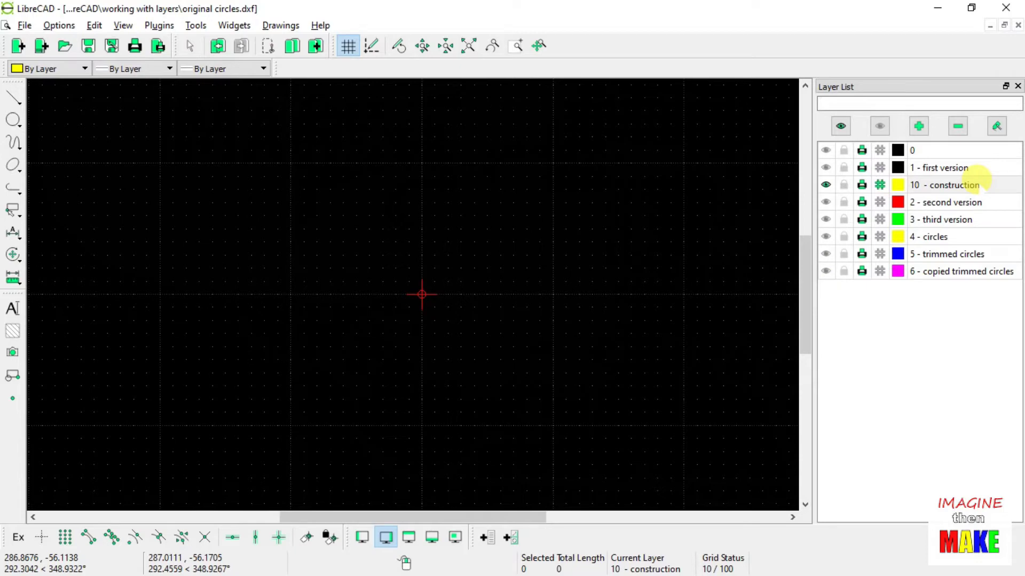
Draw a horizontal two-point line from (-2, 0) to (-1, 0) on the construction layer, using grid snapping
click(14, 97)
click(398, 178)
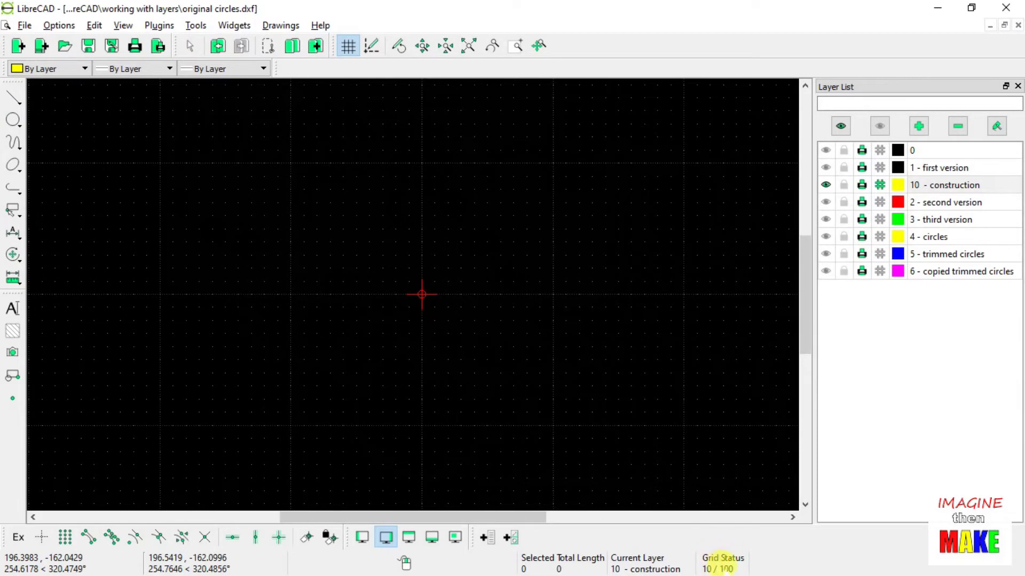
scroll(691, 428, up, 3)
scroll(241, 187, up, 2)
scroll(258, 160, up, 2)
scroll(177, 233, up, 1)
scroll(199, 266, up, 1)
scroll(338, 305, up, 1)
scroll(384, 222, up, 2)
scroll(327, 247, up, 2)
scroll(357, 258, up, 2)
scroll(414, 272, up, 3)
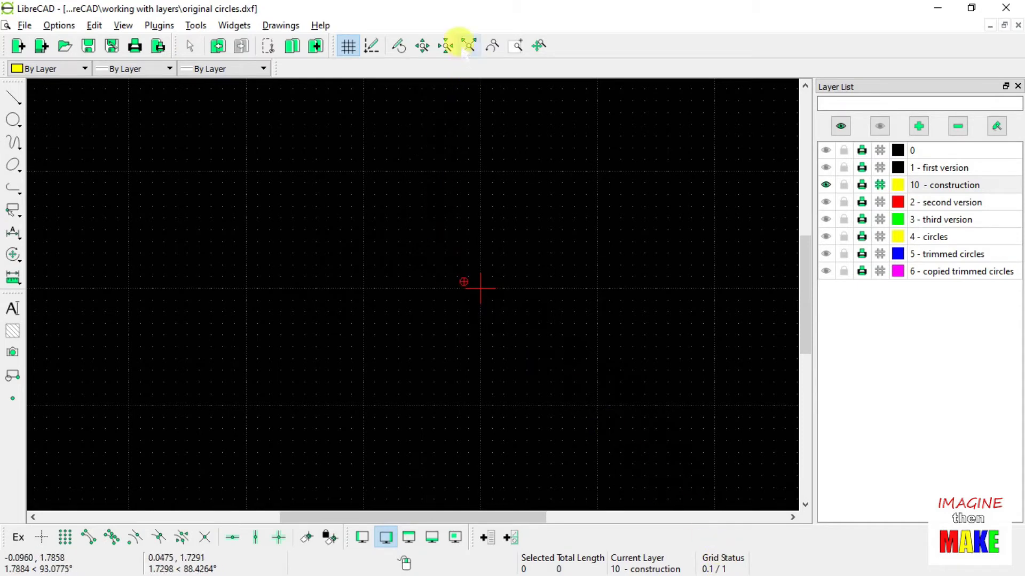
click(12, 97)
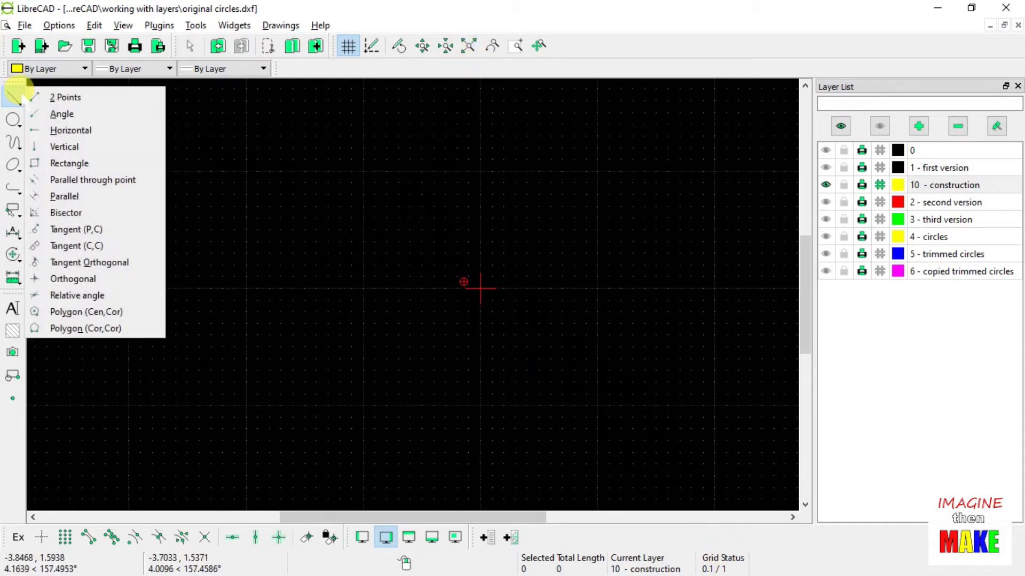
click(67, 98)
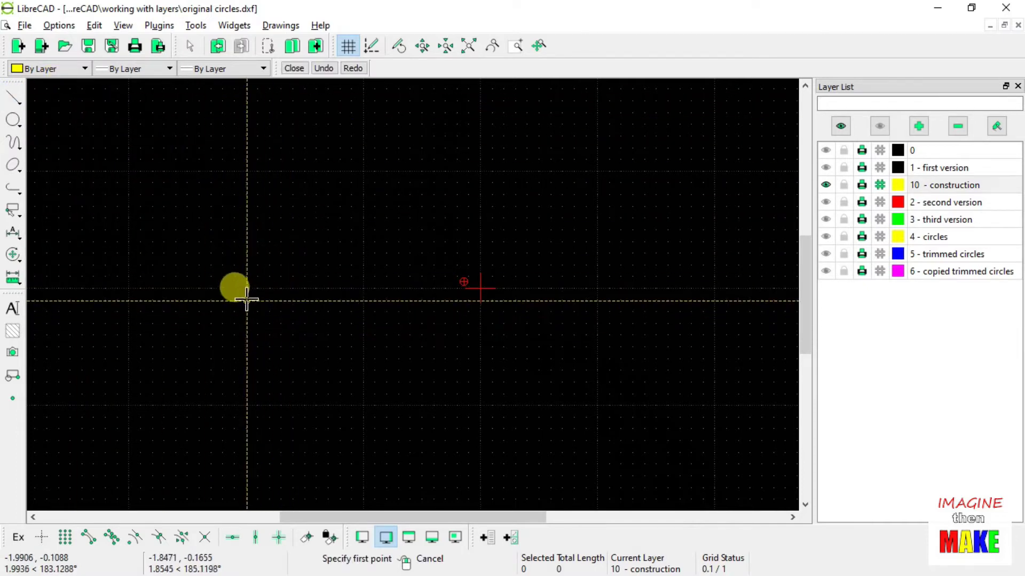
click(65, 537)
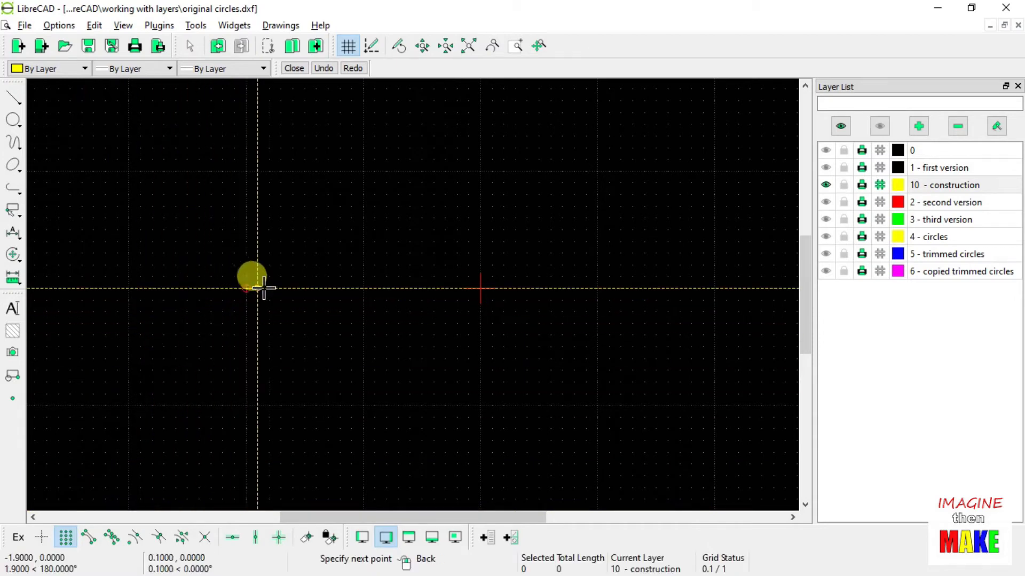
click(357, 285)
right_click(349, 224)
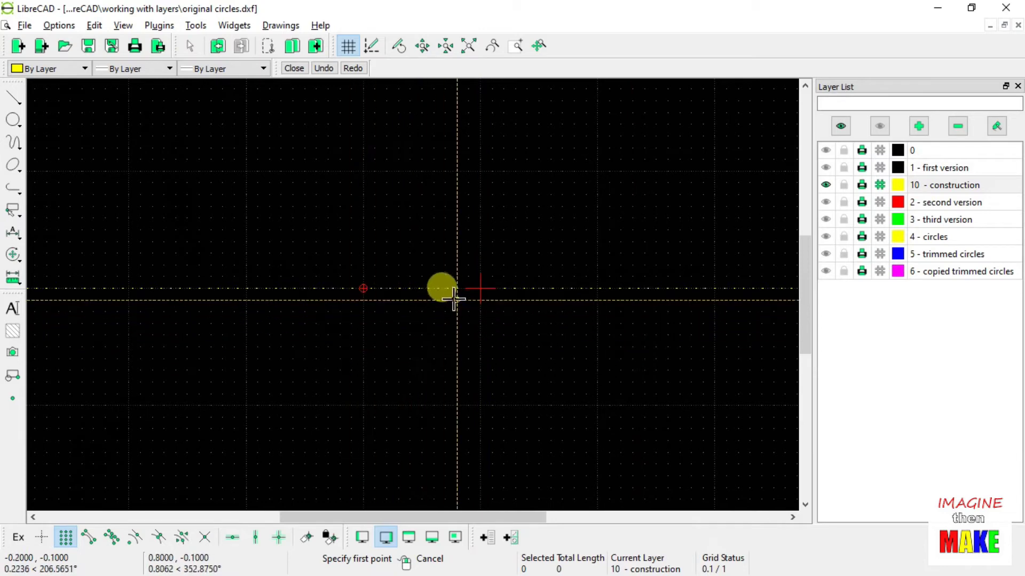
Examine how far the horizontal construction line extends at different zoom levels
scroll(459, 285, down, 5)
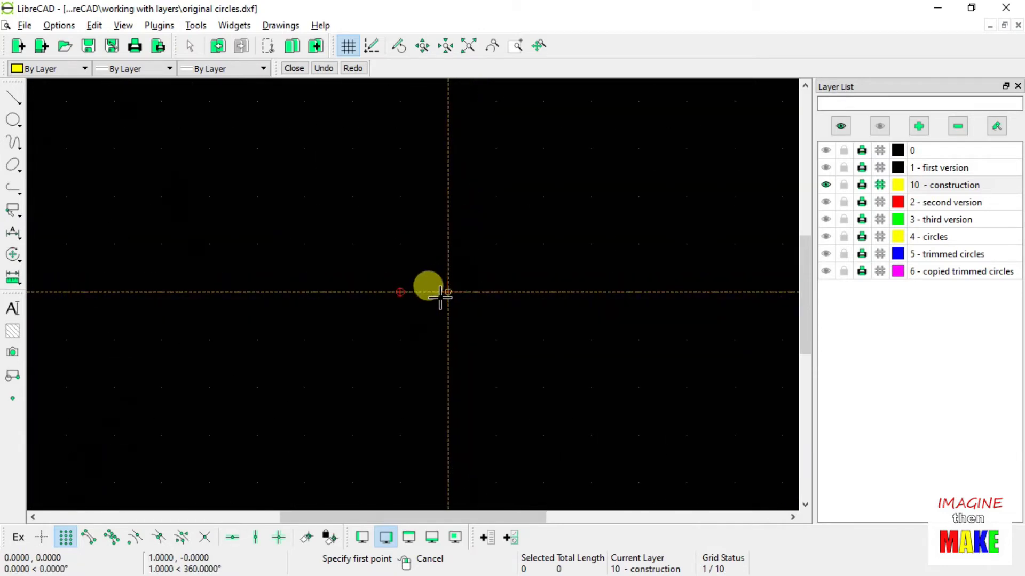
scroll(437, 298, down, 3)
scroll(457, 344, down, 4)
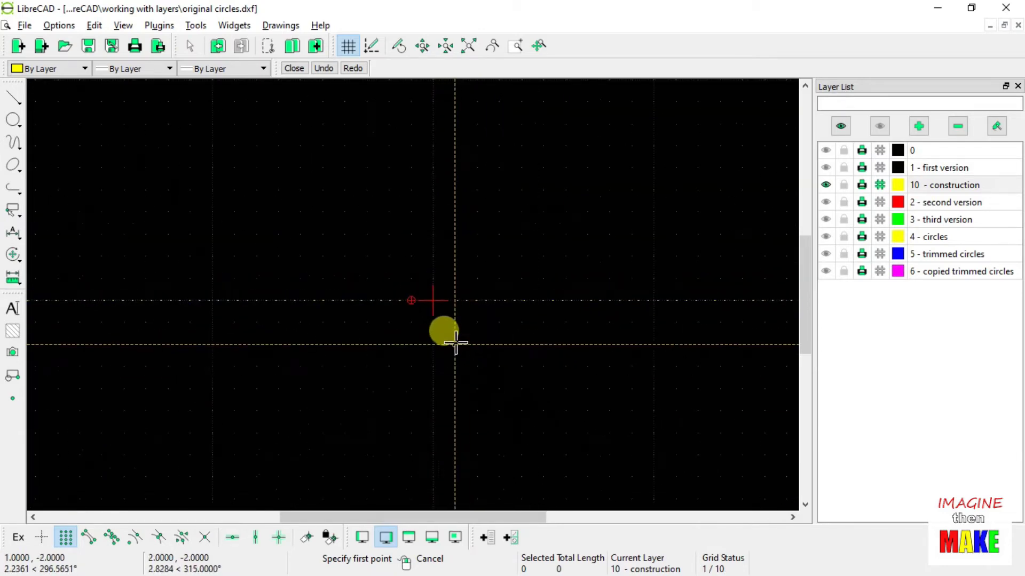
scroll(458, 347, down, 5)
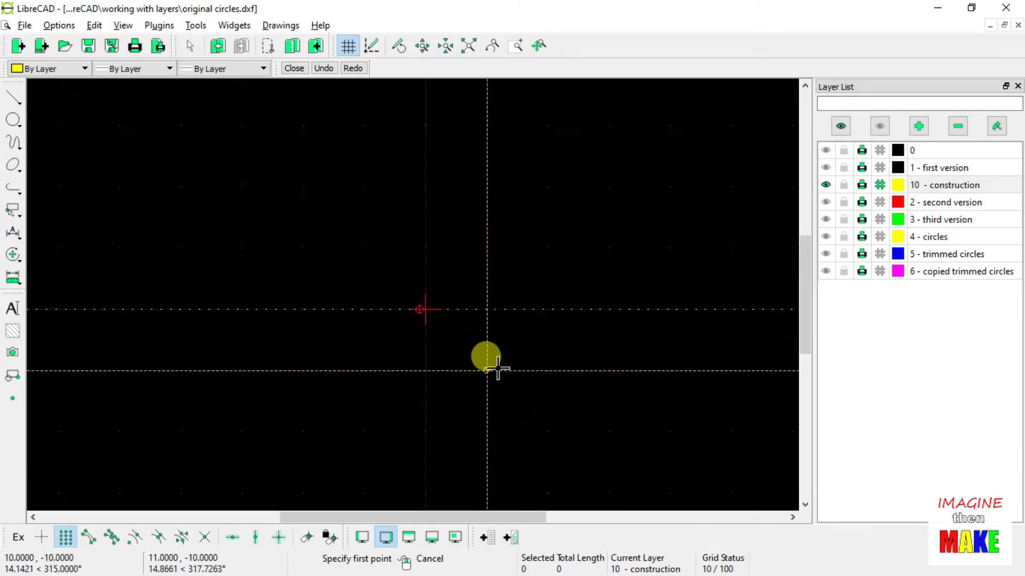
scroll(505, 381, down, 5)
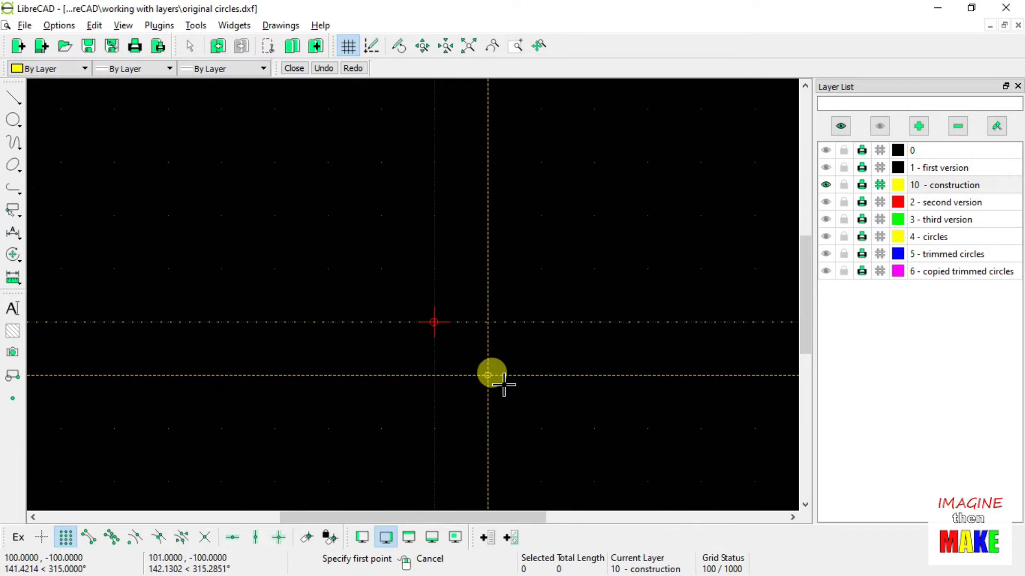
scroll(435, 324, up, 5)
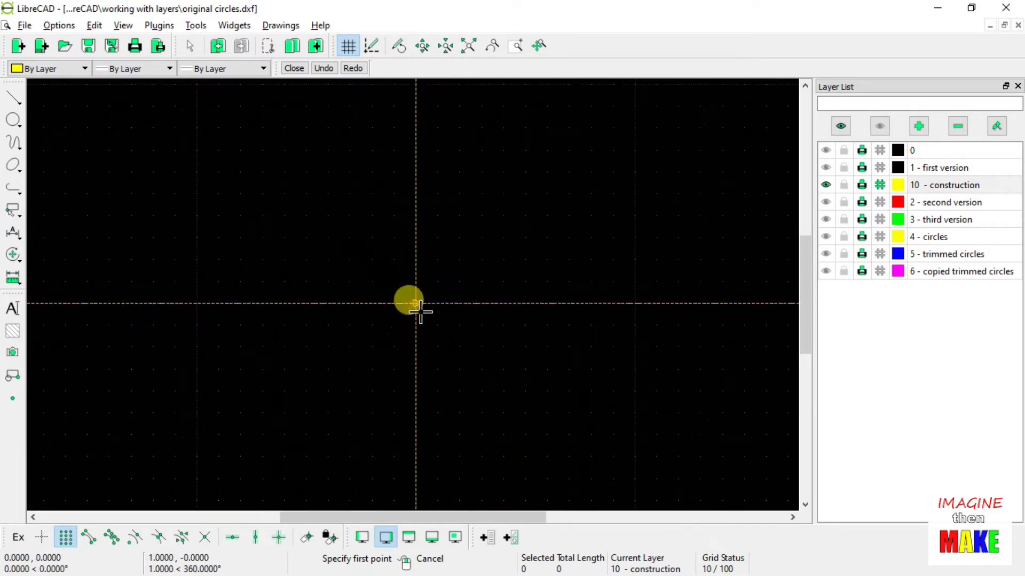
scroll(470, 296, up, 5)
scroll(495, 302, up, 12)
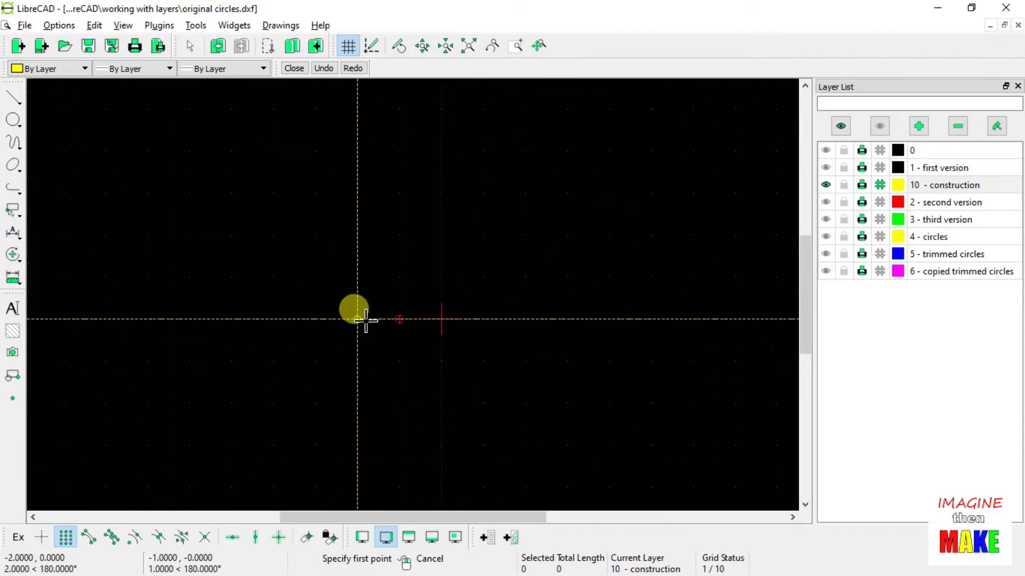
scroll(366, 320, up, 6)
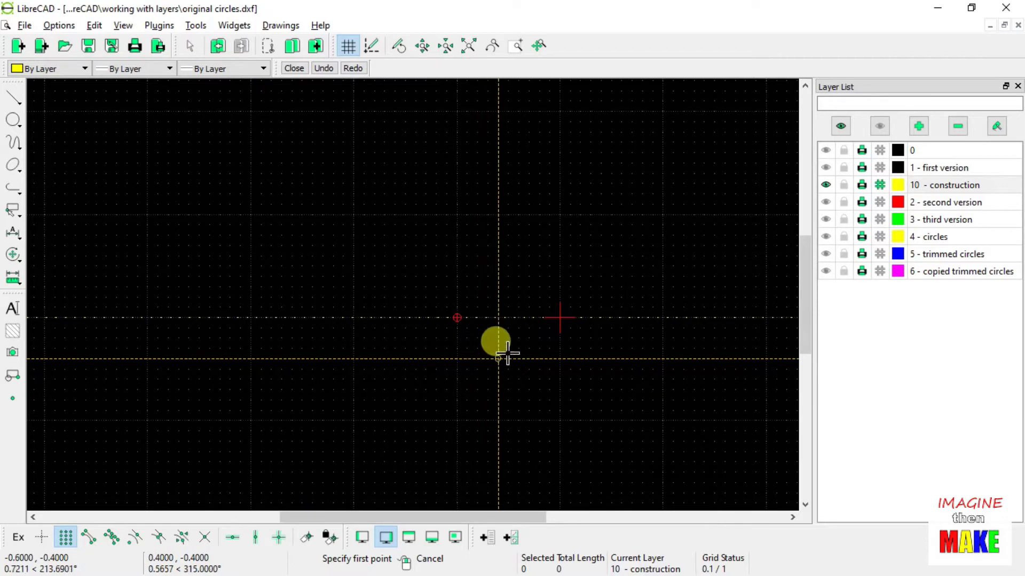
Draw a vertical two-point line from (0, 2) to (0, 1) on the construction layer
click(560, 111)
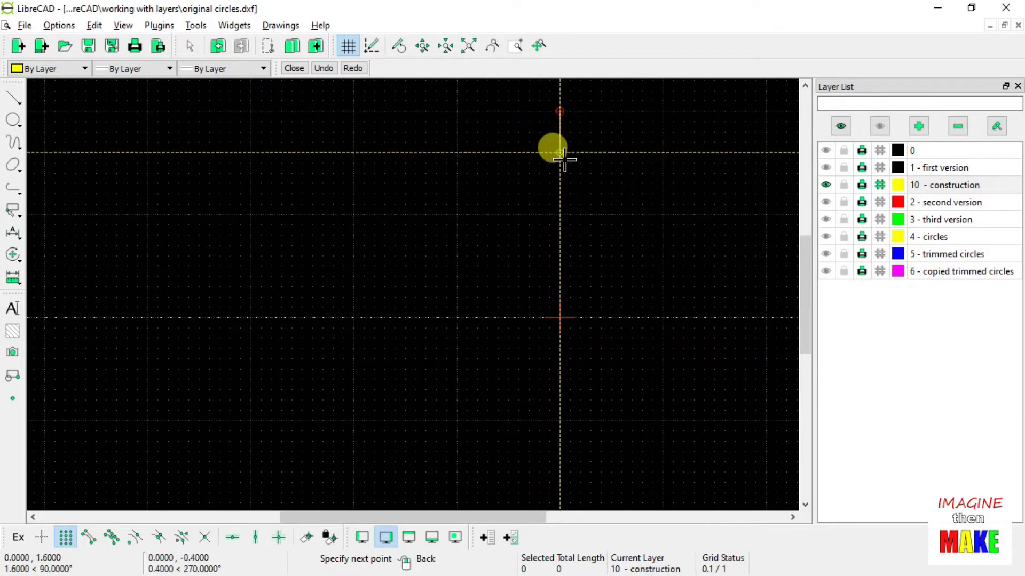
click(559, 214)
right_click(317, 203)
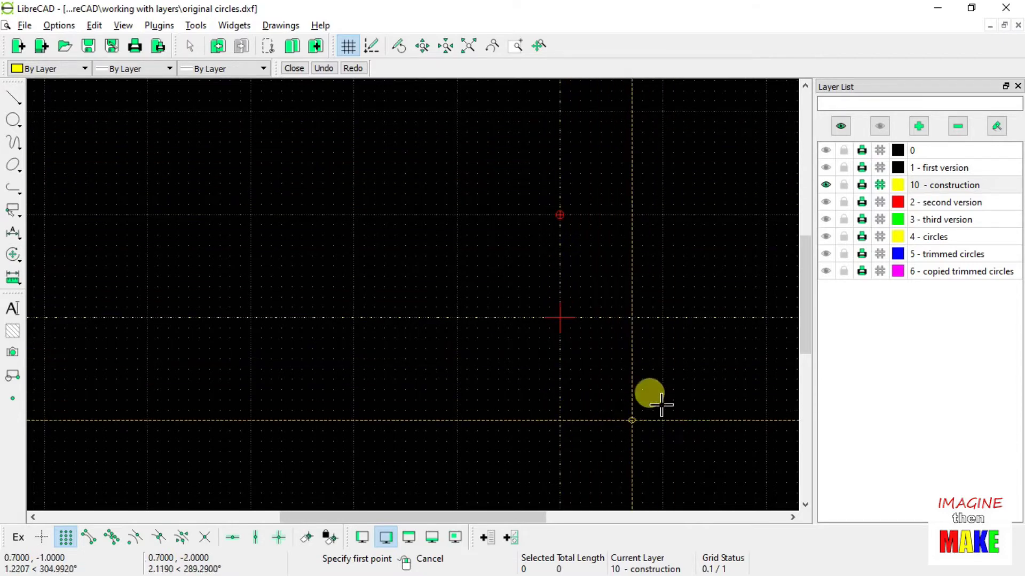
Turn off the Construction Layer option in the settings of the "10 - construction" layer
click(995, 126)
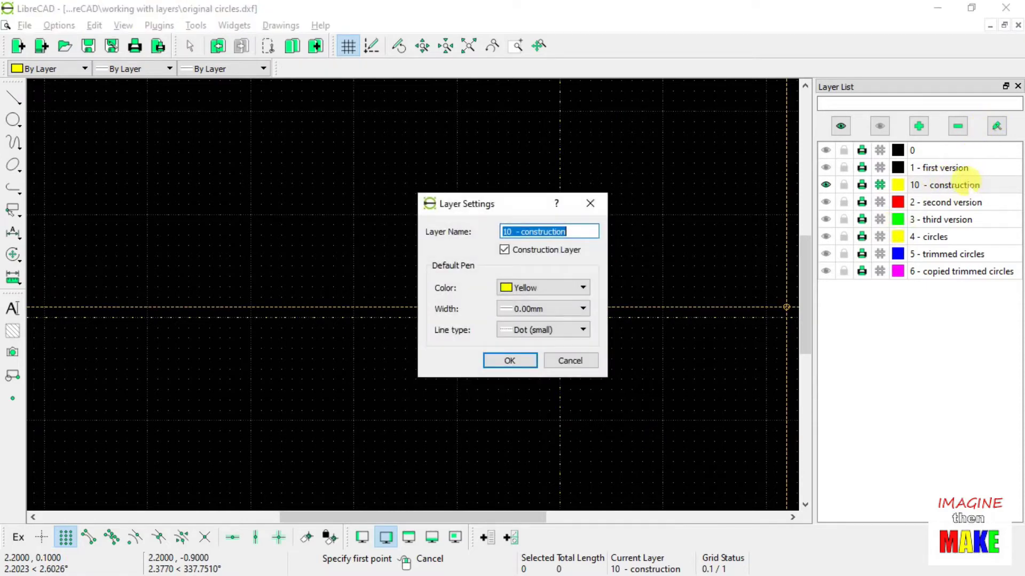
click(504, 249)
drag(515, 201, 353, 122)
click(344, 170)
click(349, 283)
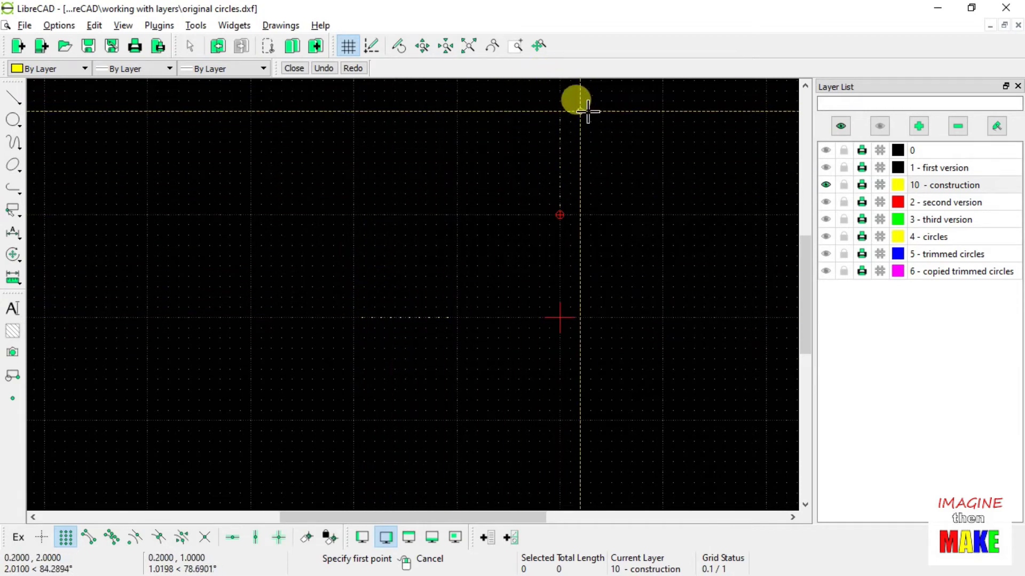
Turn the Construction Layer option back on for the "10 - construction" layer
click(997, 126)
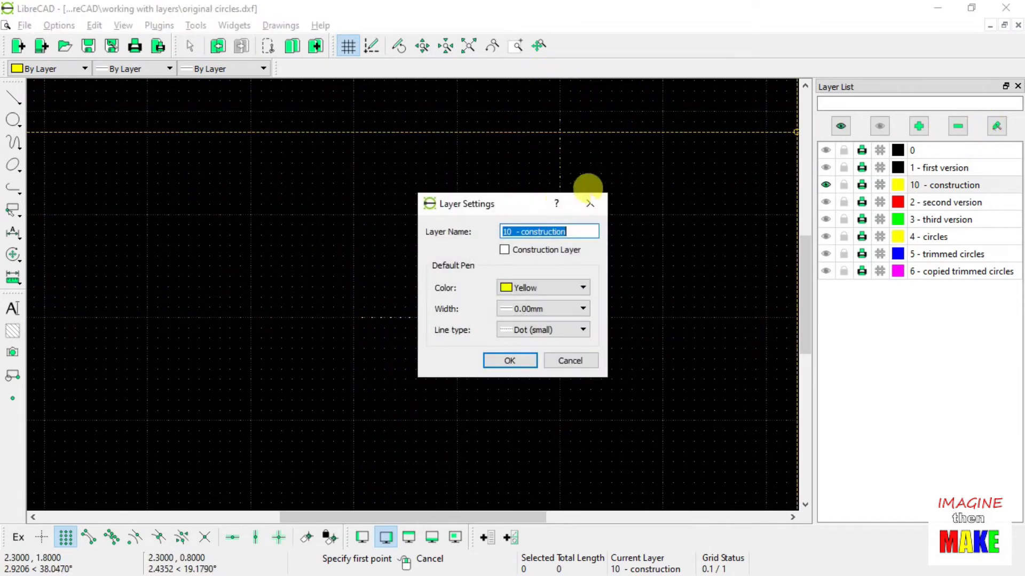
click(505, 252)
drag(483, 205, 230, 190)
click(252, 352)
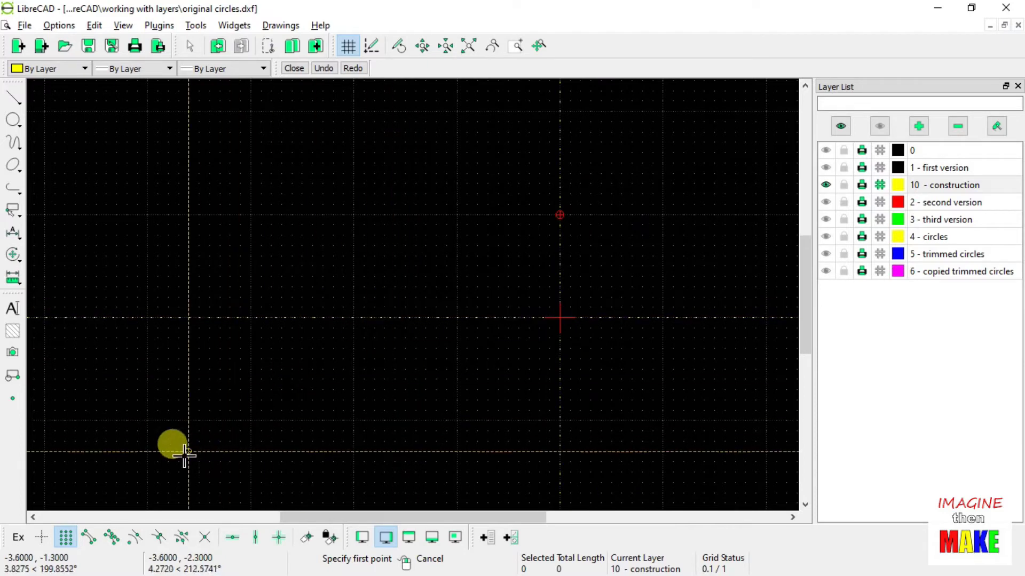
Turn off grid snapping and place four points at about (-1.54, -0.36), (-0.65, 0.56), (0.76, -0.56) and (0.75, 1.14)
click(65, 537)
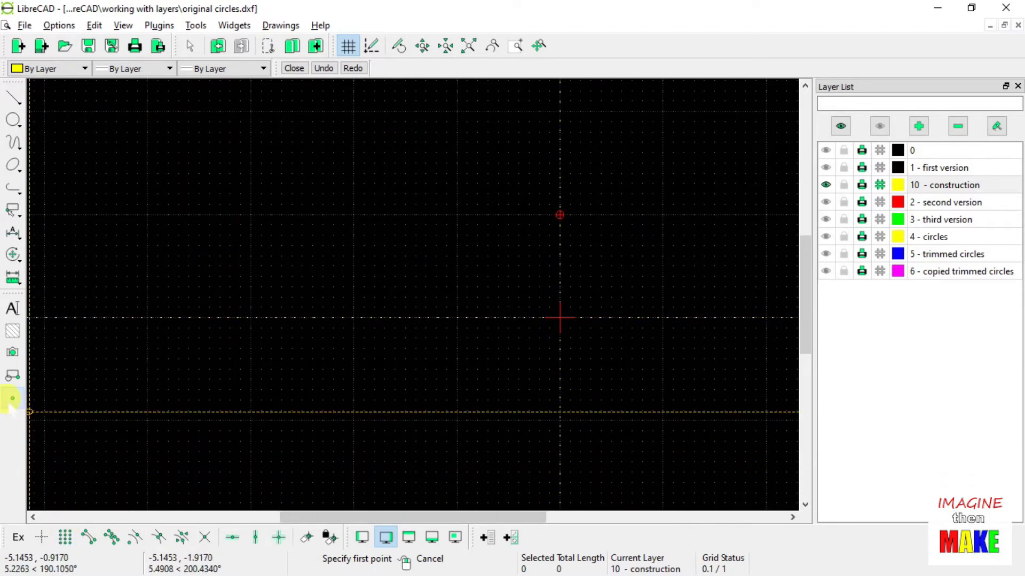
click(12, 398)
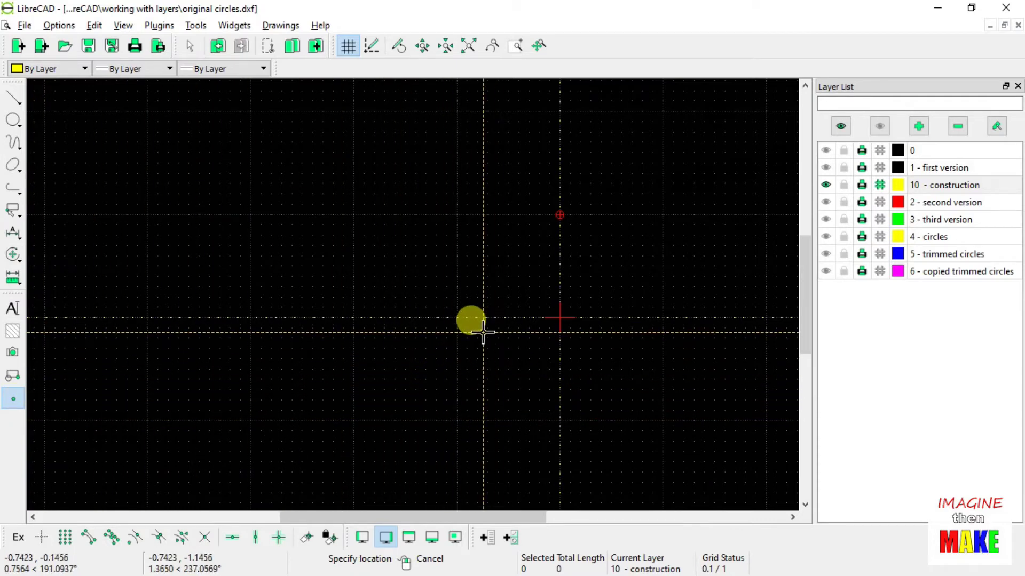
scroll(488, 315, up, 3)
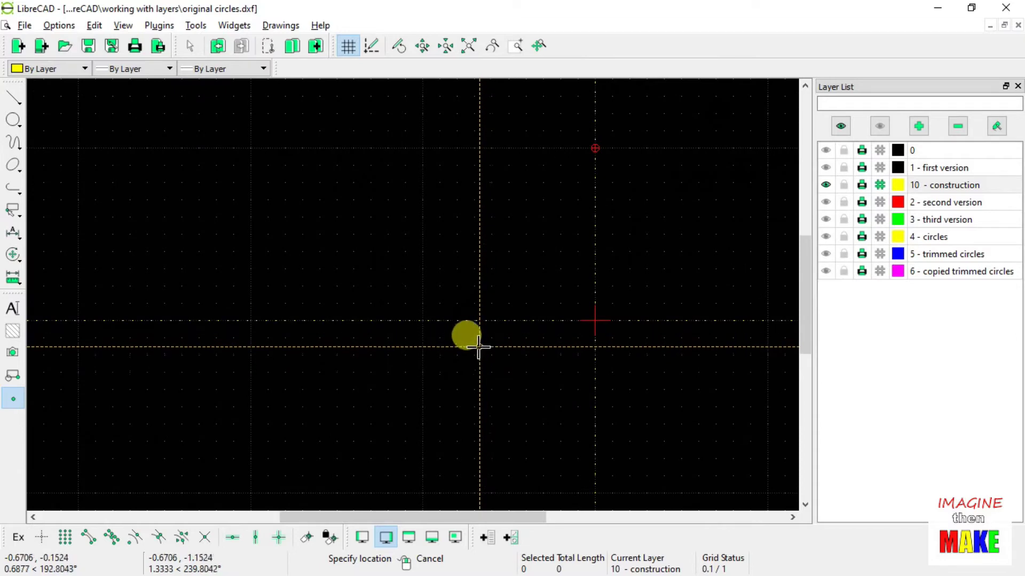
click(329, 382)
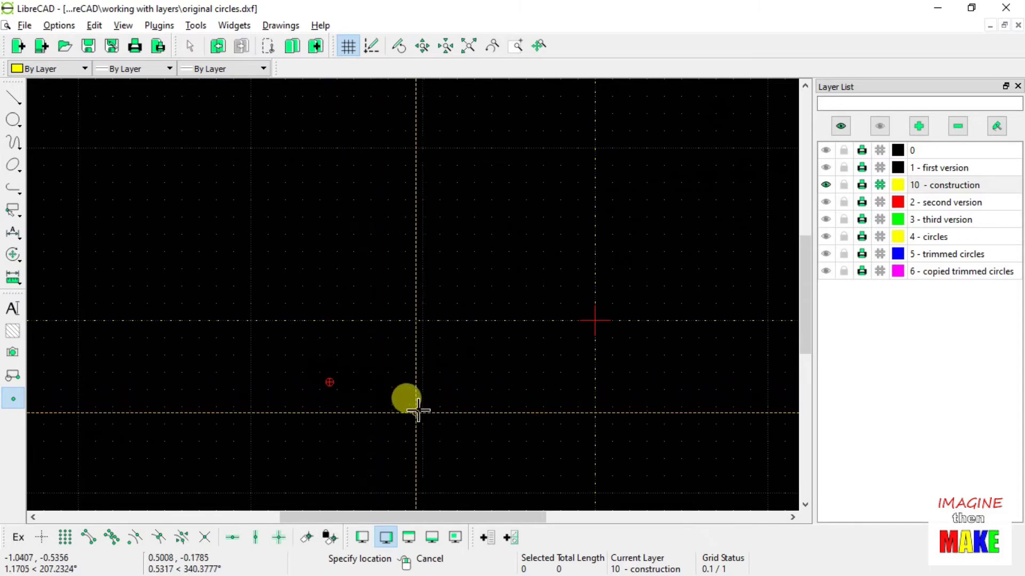
click(482, 224)
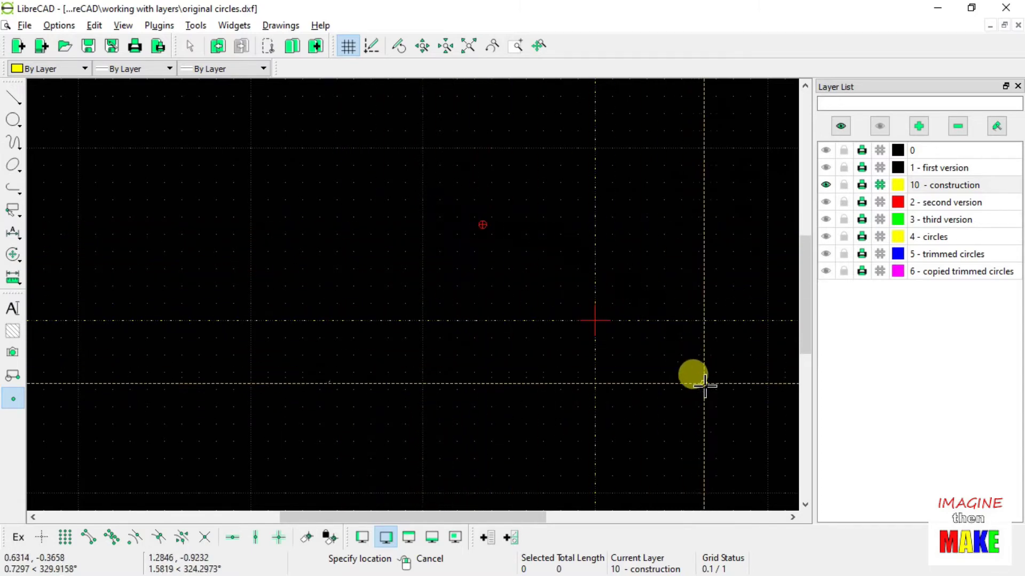
click(726, 416)
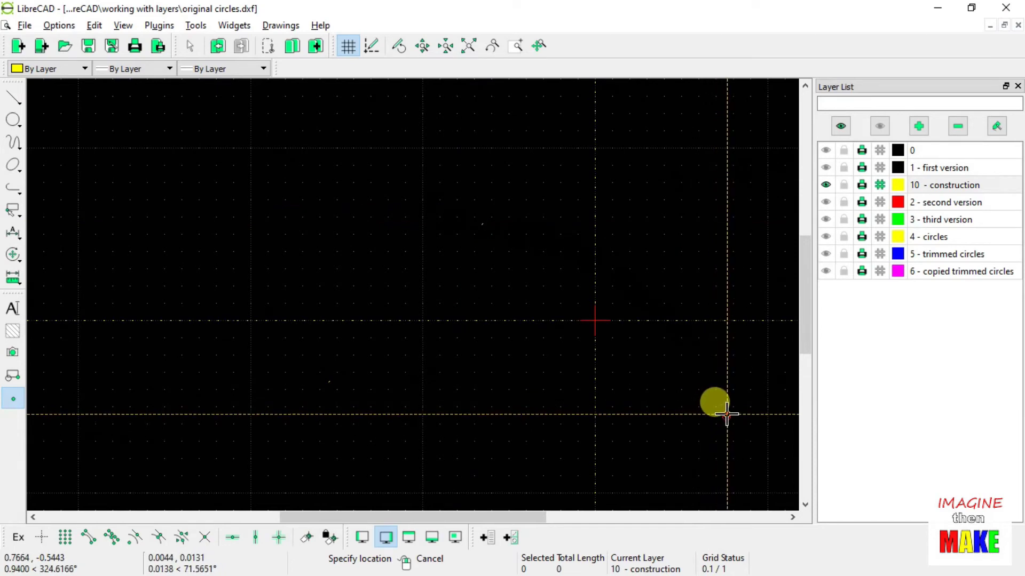
click(724, 124)
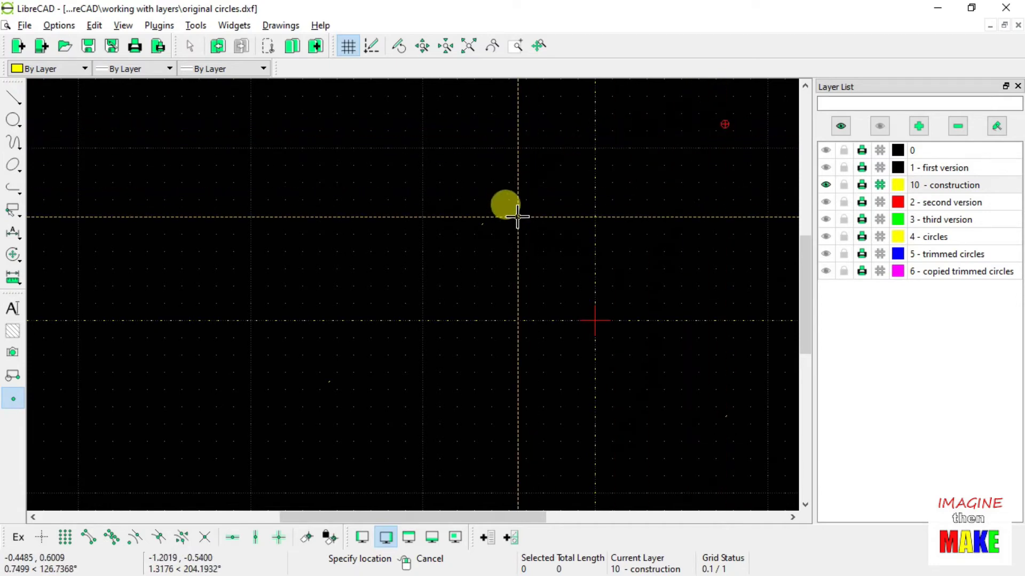
Make "10 - construction" a regular layer by clearing its Construction Layer option, and inspect the two lines and the points
click(996, 126)
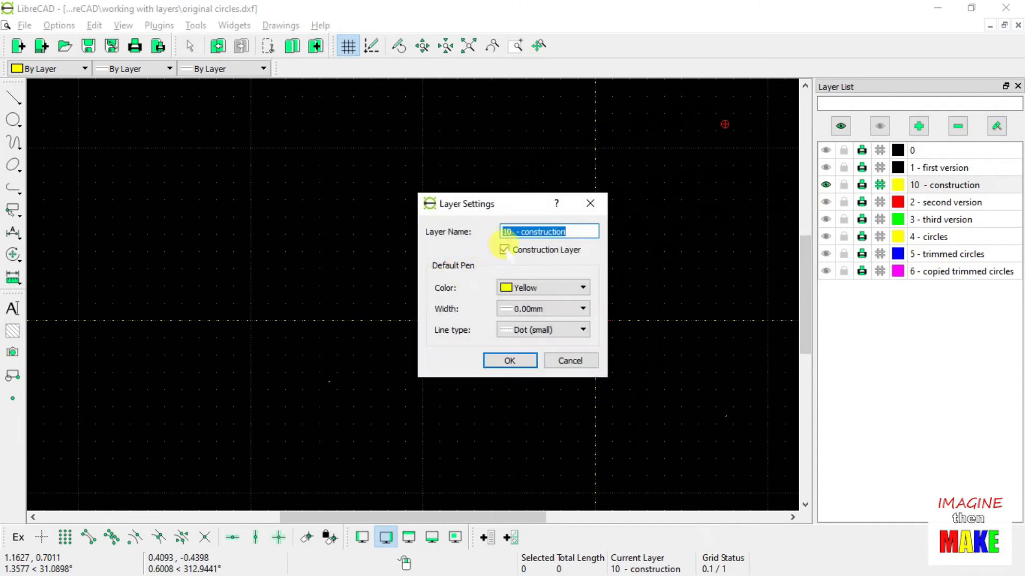
click(504, 250)
click(510, 360)
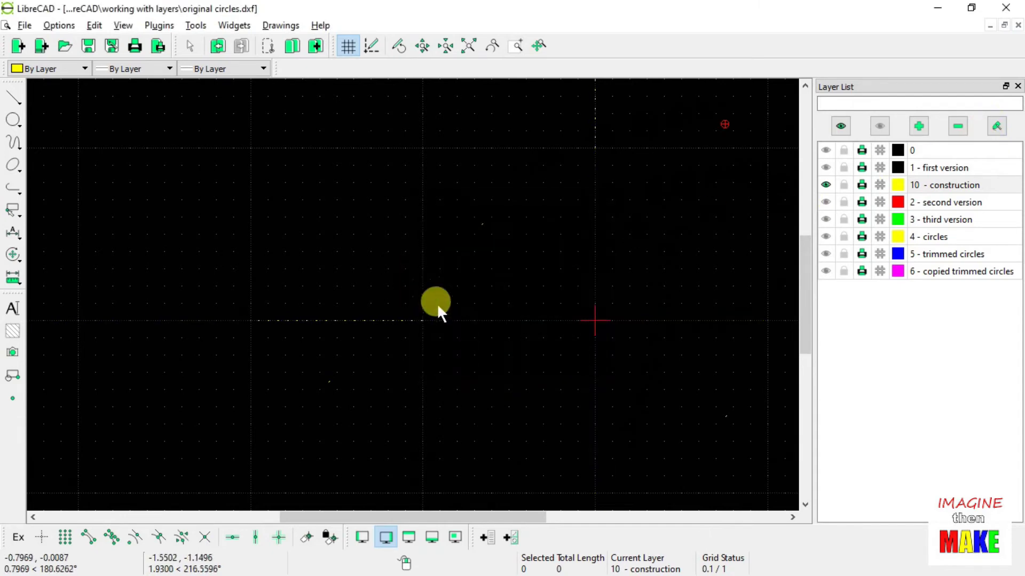
scroll(396, 229, down, 2)
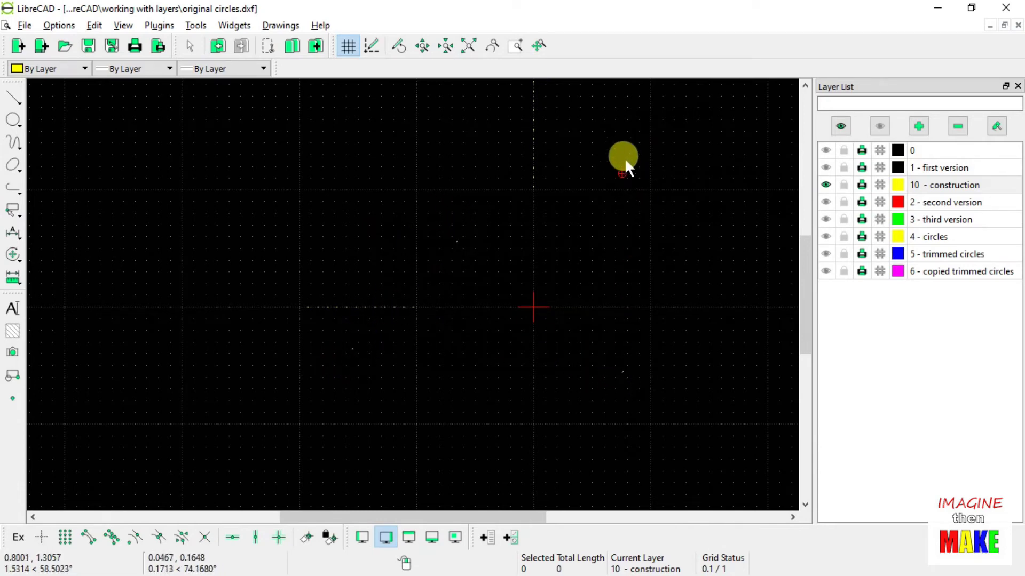
scroll(507, 160, down, 2)
scroll(525, 142, up, 2)
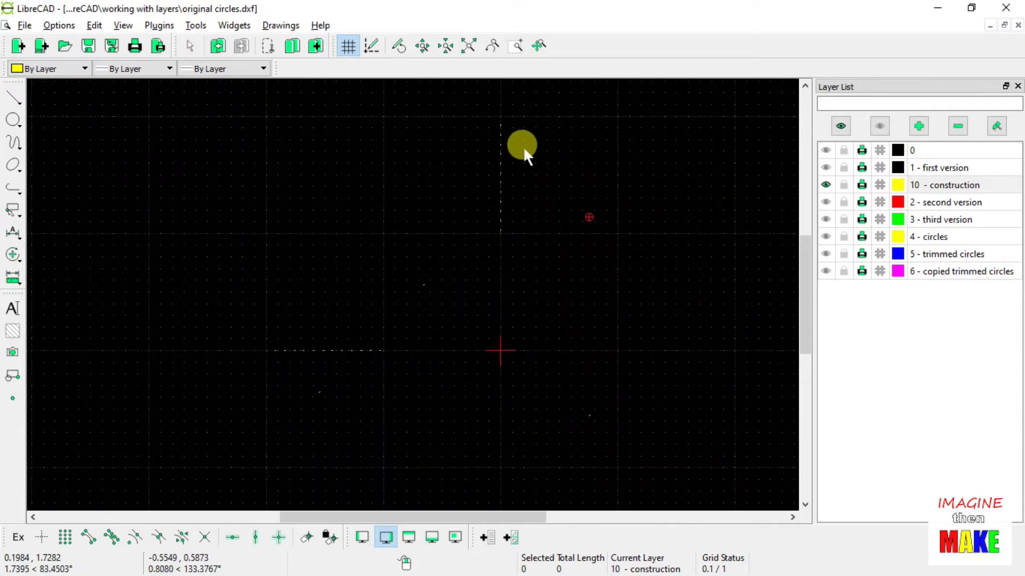
Turn the "10 - construction" layer back into a construction layer in its layer settings
scroll(523, 147, up, 1)
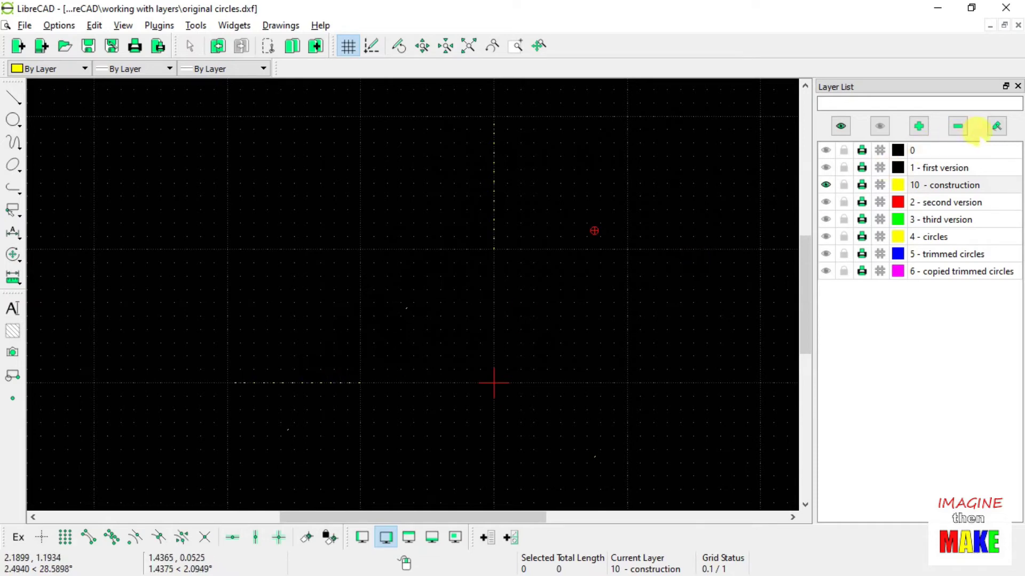
click(997, 125)
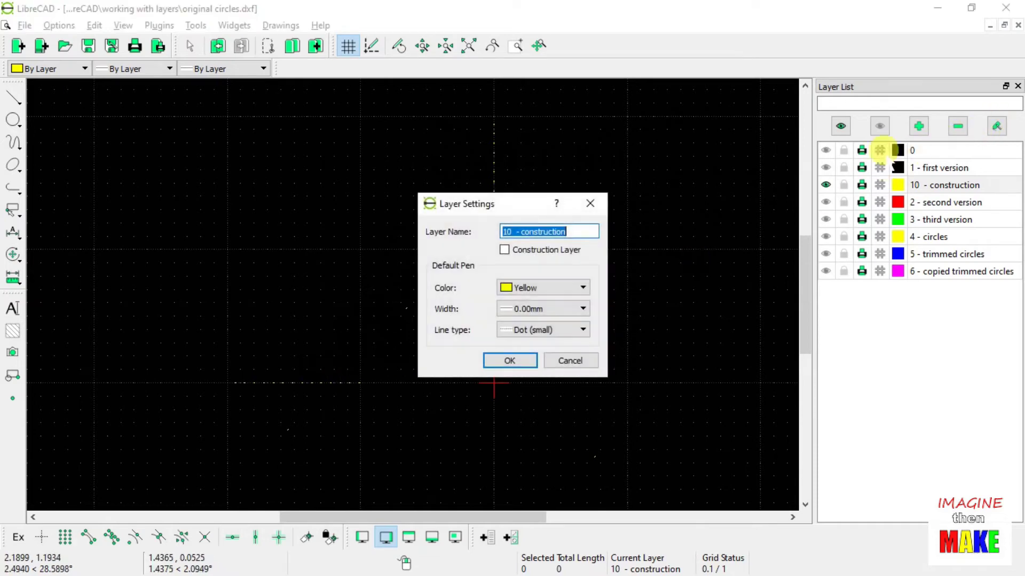
click(504, 249)
click(527, 362)
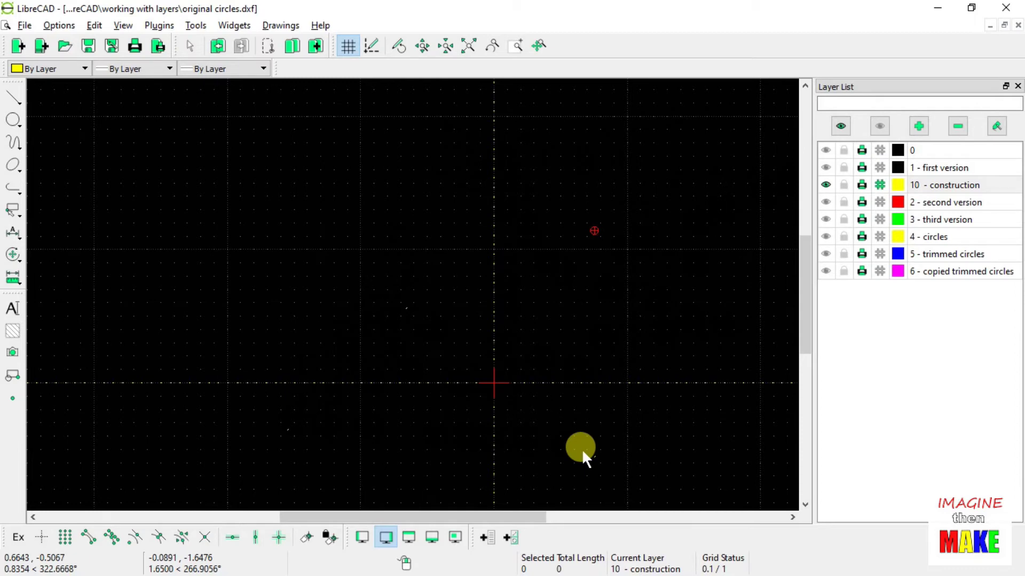
Create a regular layer named "7 - odd shape" with the color Cyan
click(919, 126)
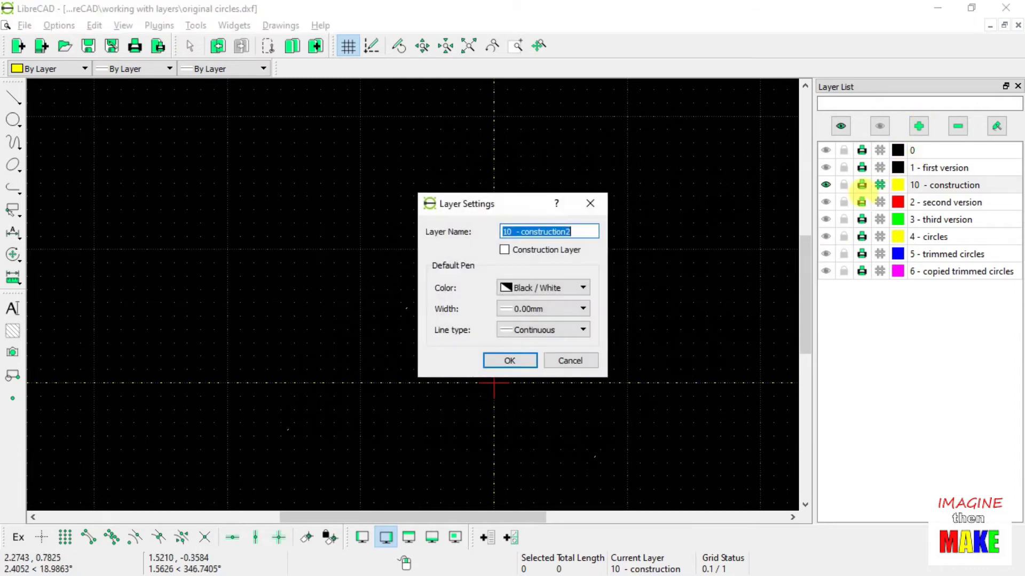
text(7)
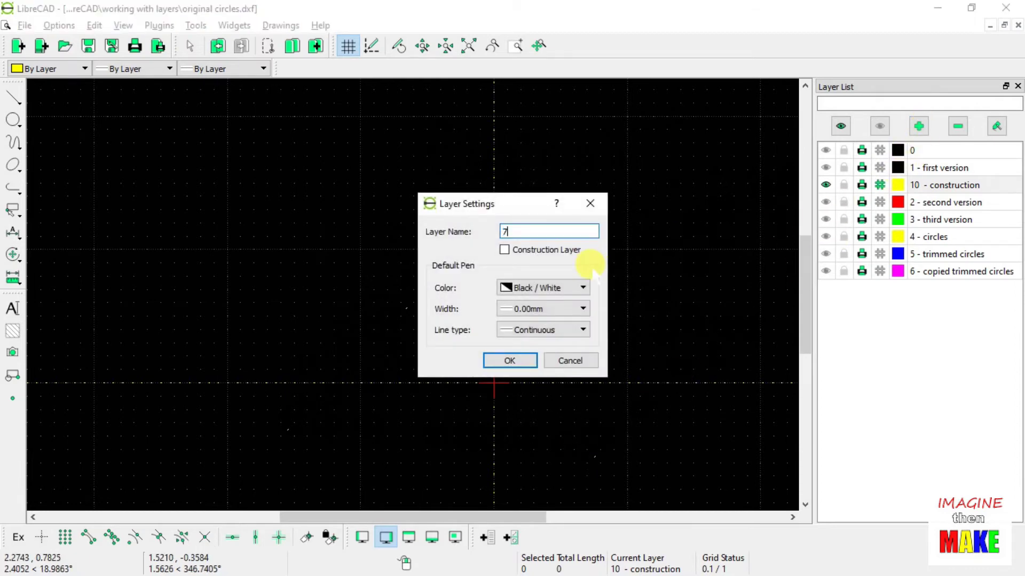
text( - od)
text(shape)
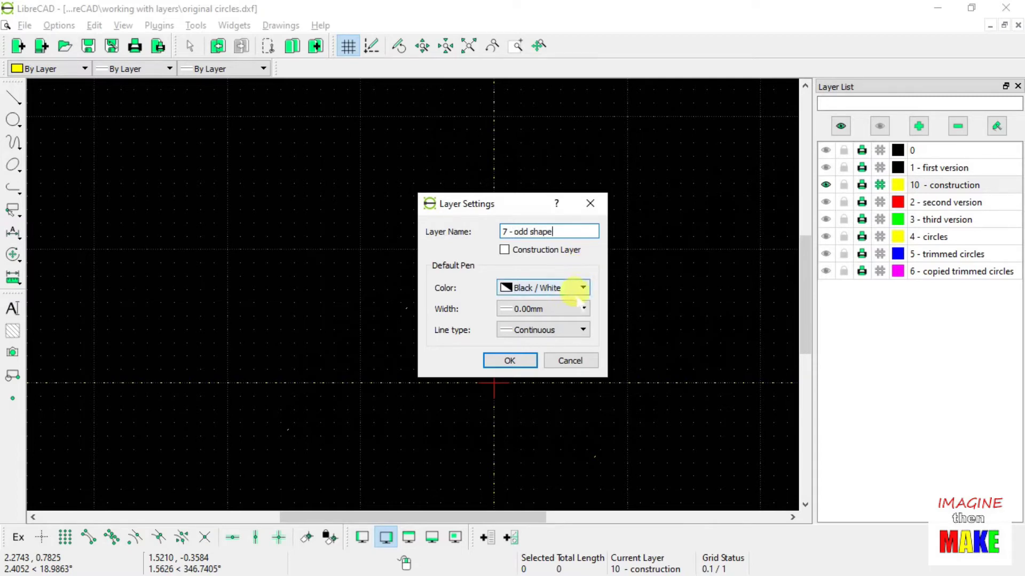
click(583, 288)
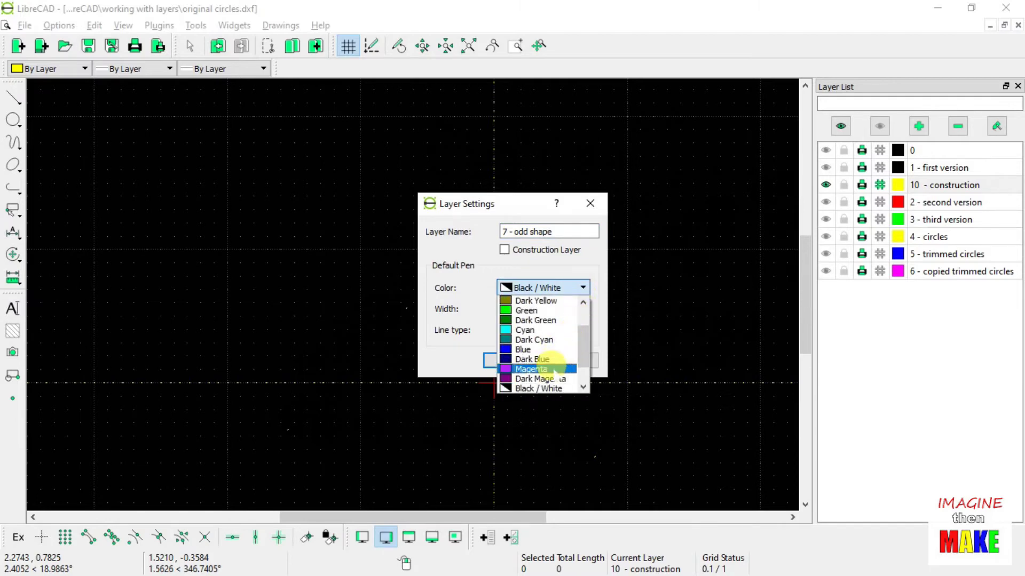
scroll(586, 361, down, 1)
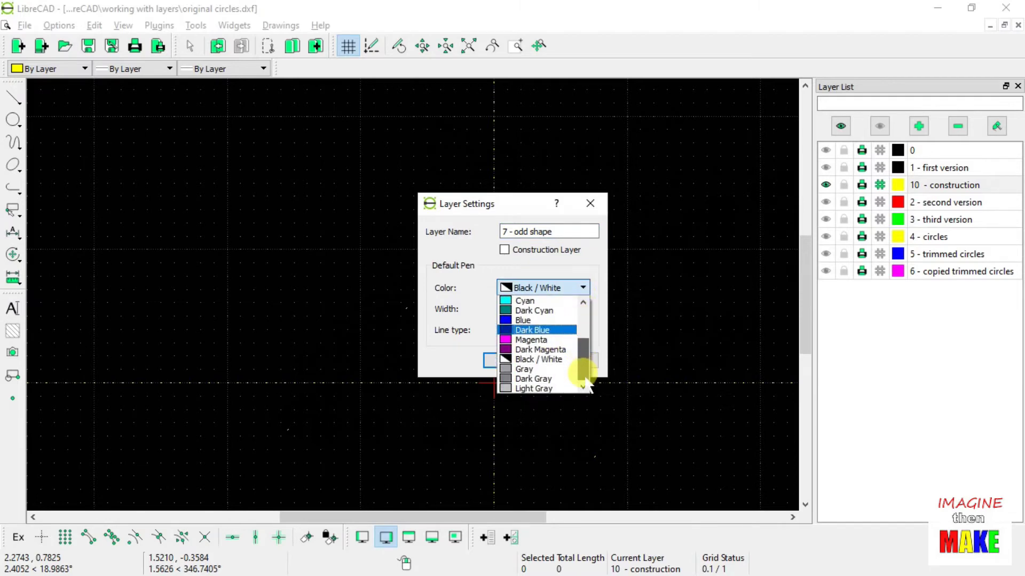
drag(586, 373, 589, 367)
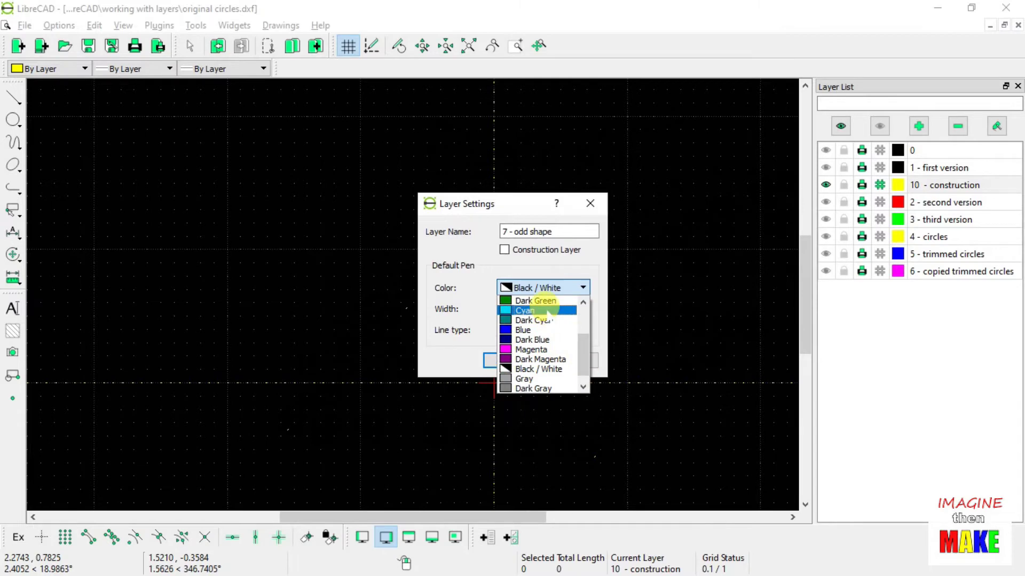
click(547, 311)
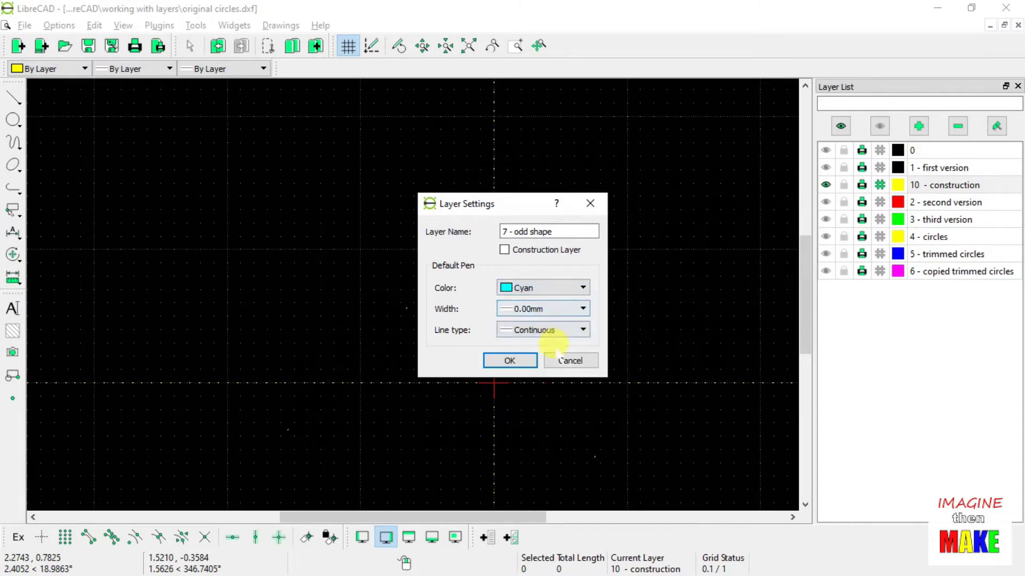
click(510, 361)
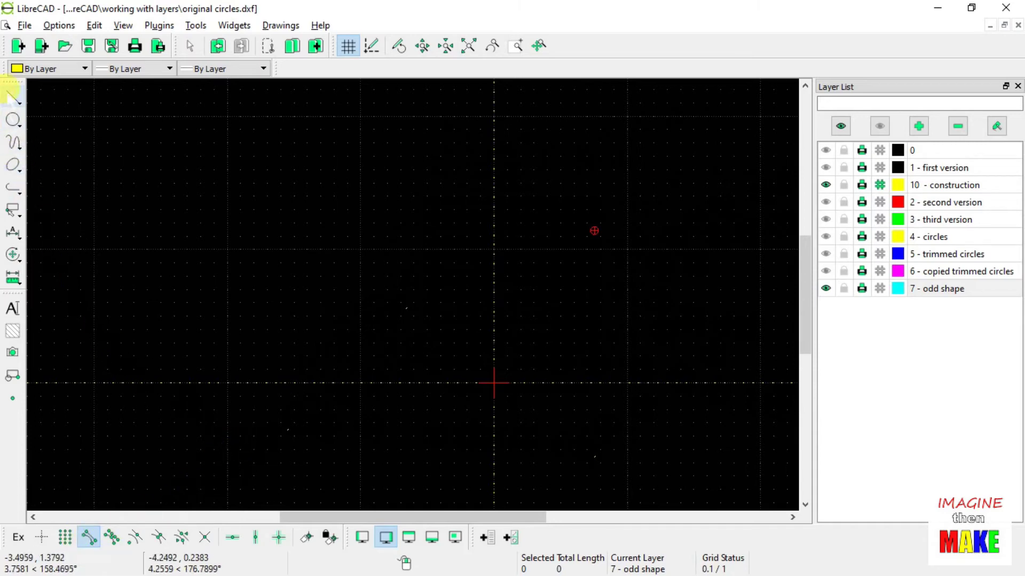
Connect the four construction points with a closed, self-crossing shape of four lines, and hide the "10 - construction" layer
click(12, 95)
click(53, 97)
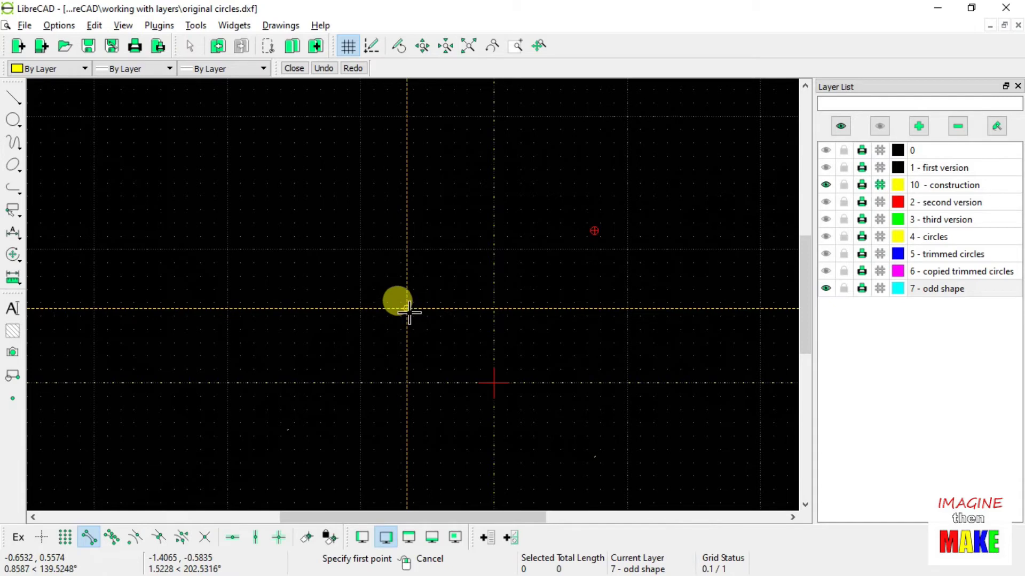
click(406, 309)
click(593, 449)
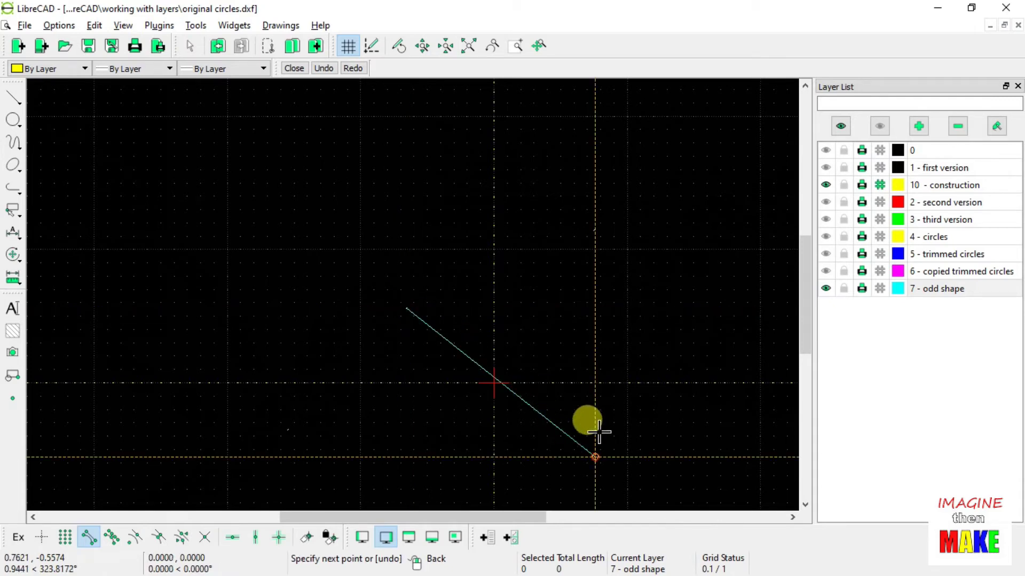
click(592, 231)
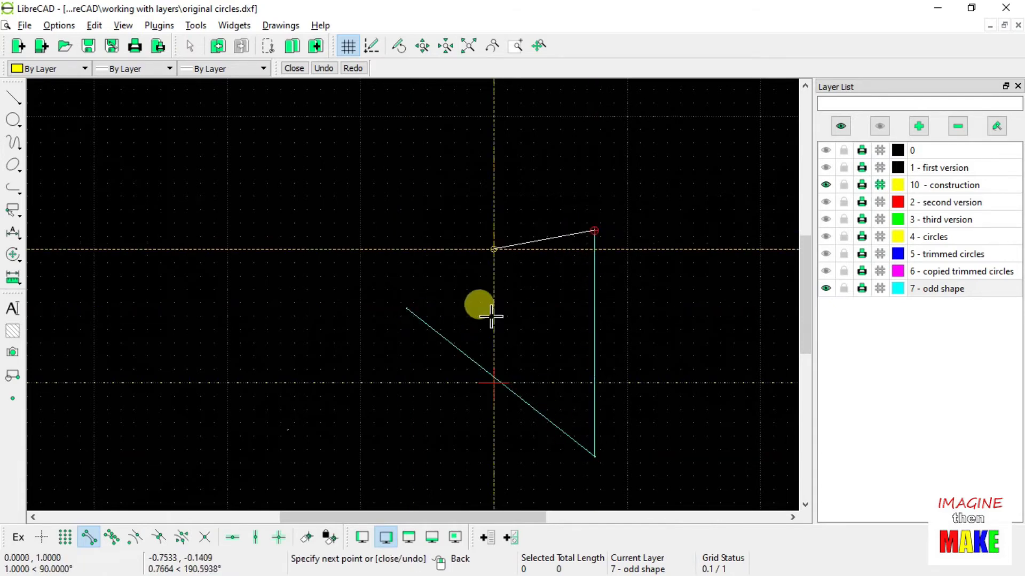
click(297, 420)
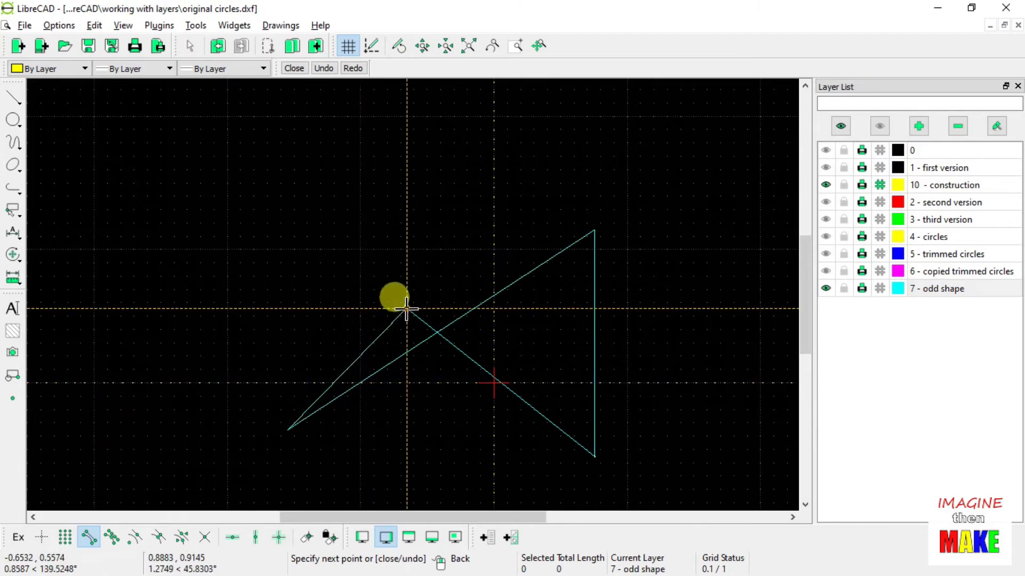
click(407, 310)
right_click(258, 220)
right_click(256, 216)
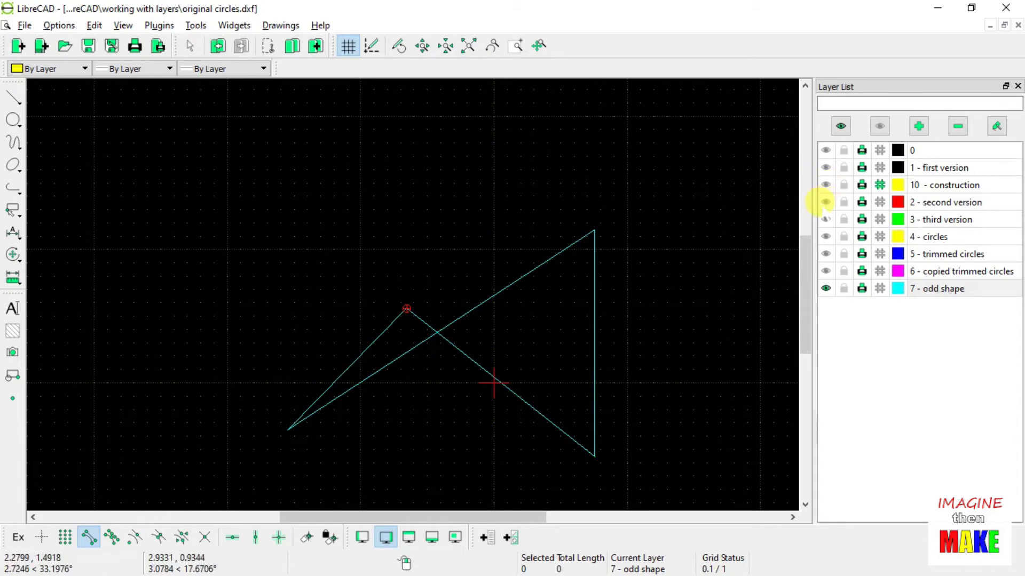
click(826, 184)
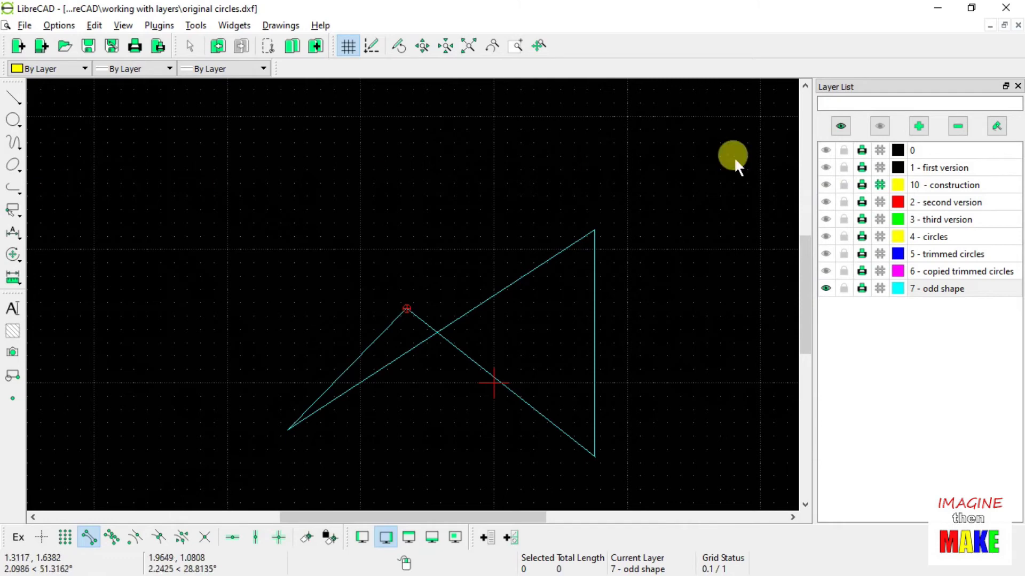
Make "10 - construction" the current layer and show it, and hide the "7 - odd shape" layer
click(918, 184)
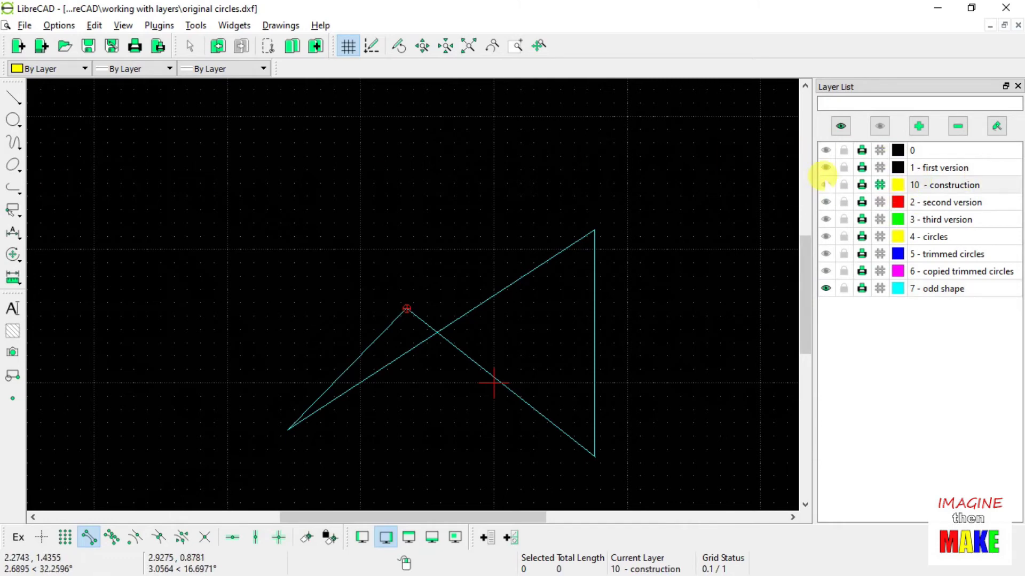
click(826, 185)
click(825, 289)
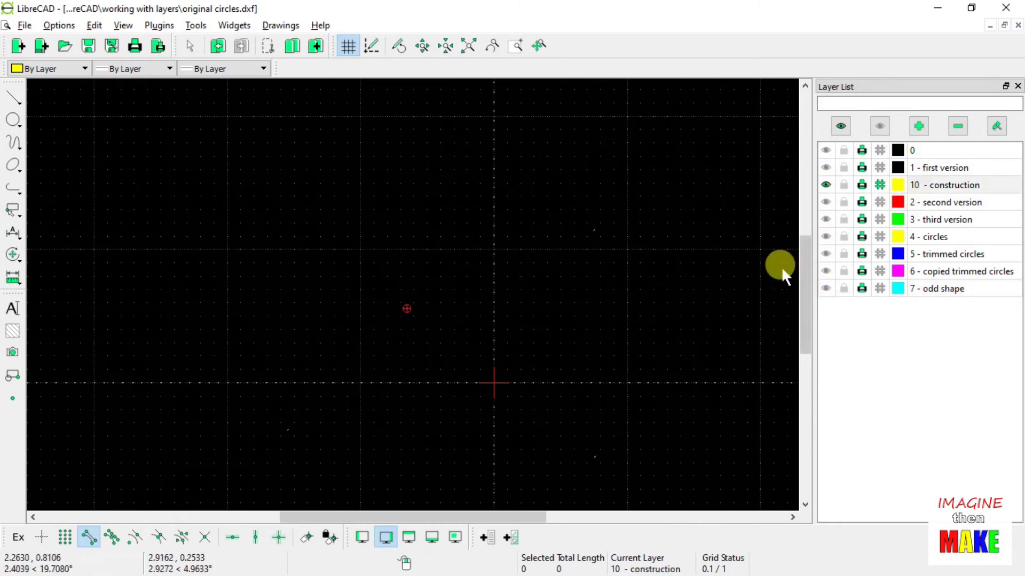
Draw four connected construction lines from about (-1.65, 1.66) through (1.56, 0.95), (1.15, -0.65) and (-2.66, 0.25) to (-1.25, 1.86)
click(14, 98)
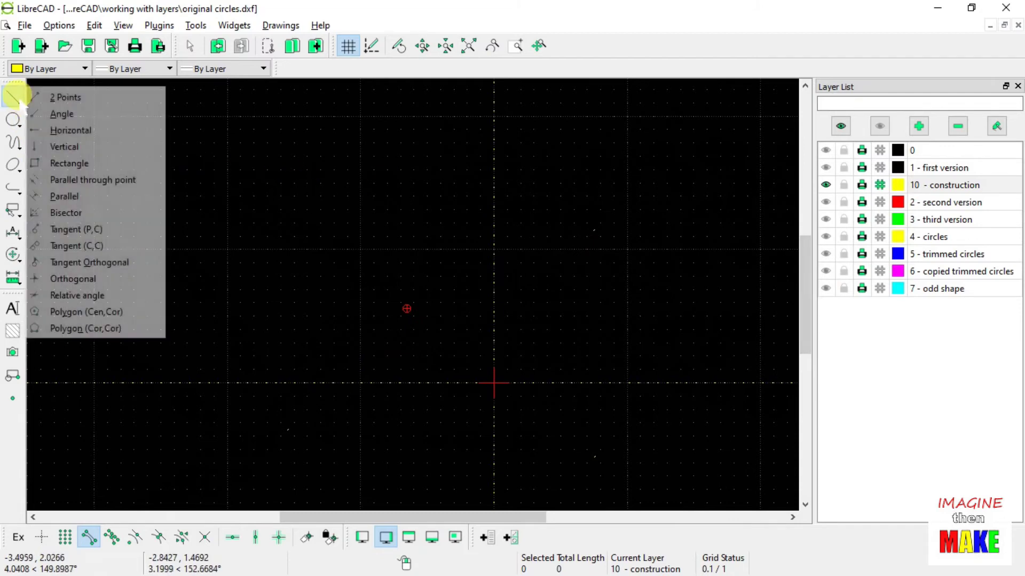
click(53, 96)
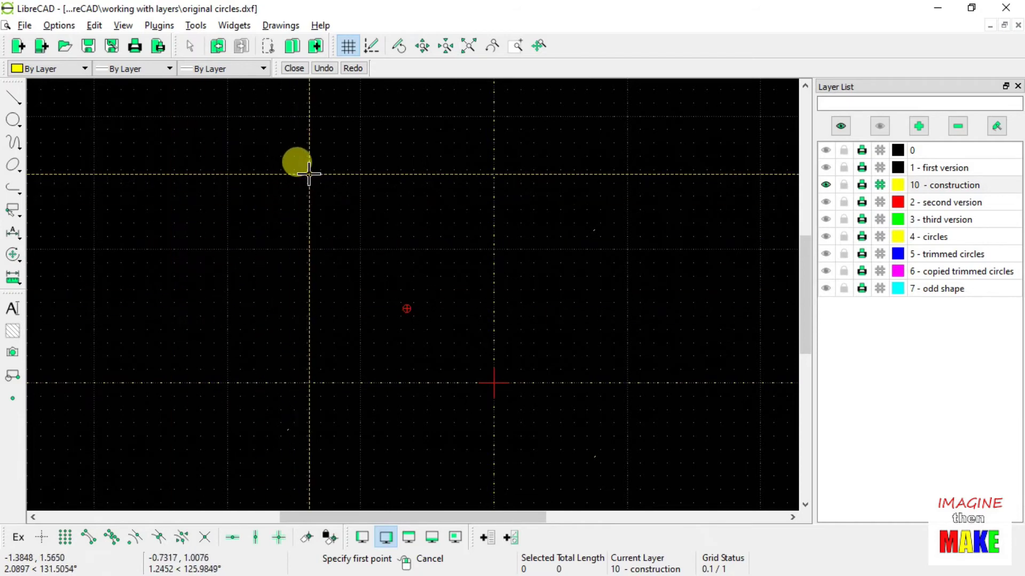
click(274, 161)
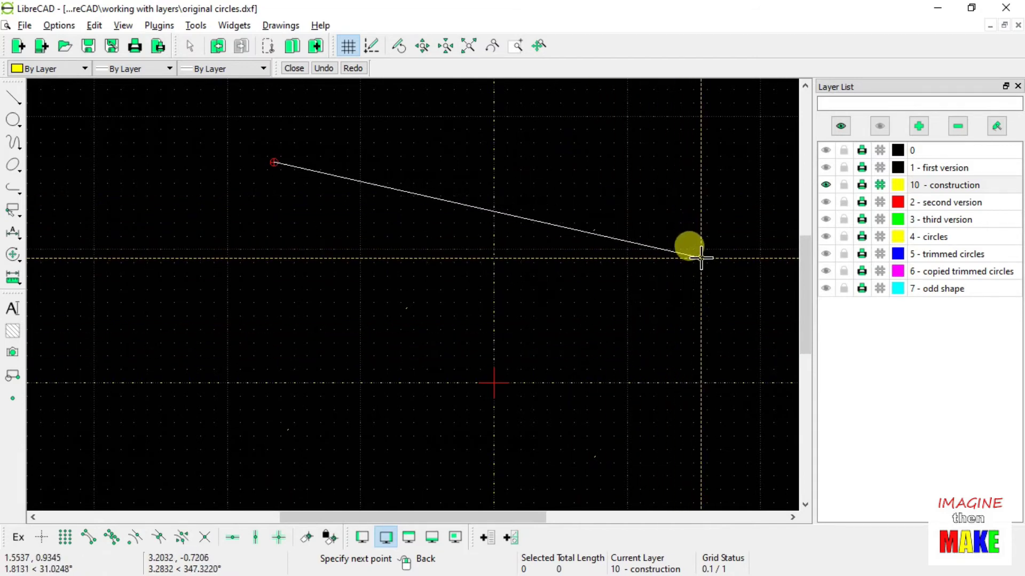
click(700, 255)
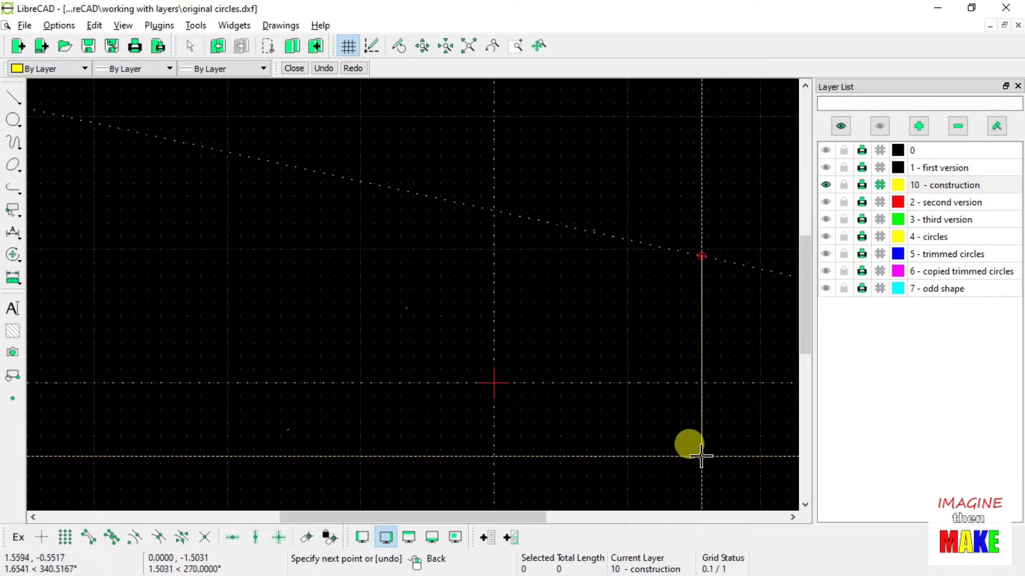
click(647, 469)
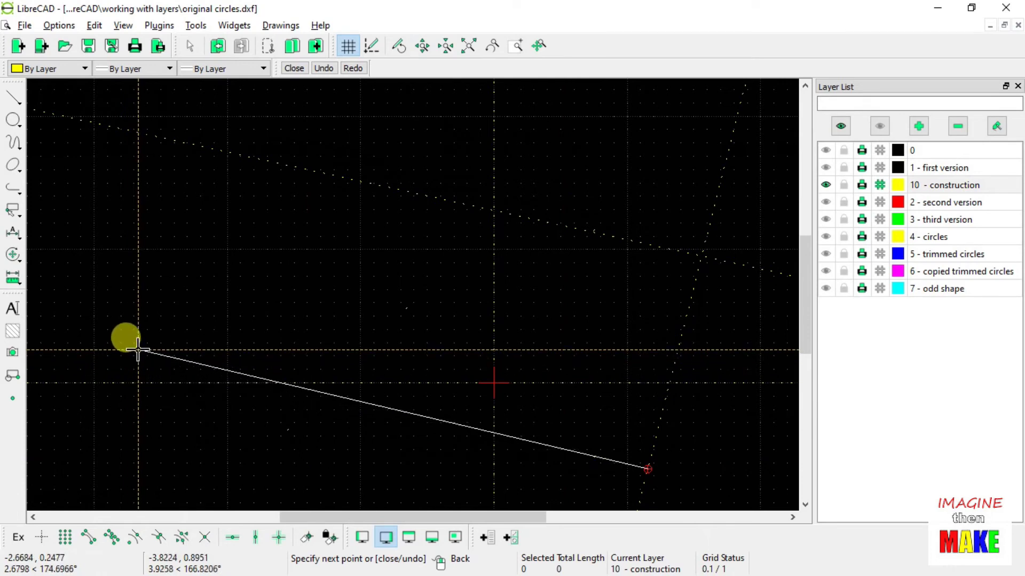
click(138, 349)
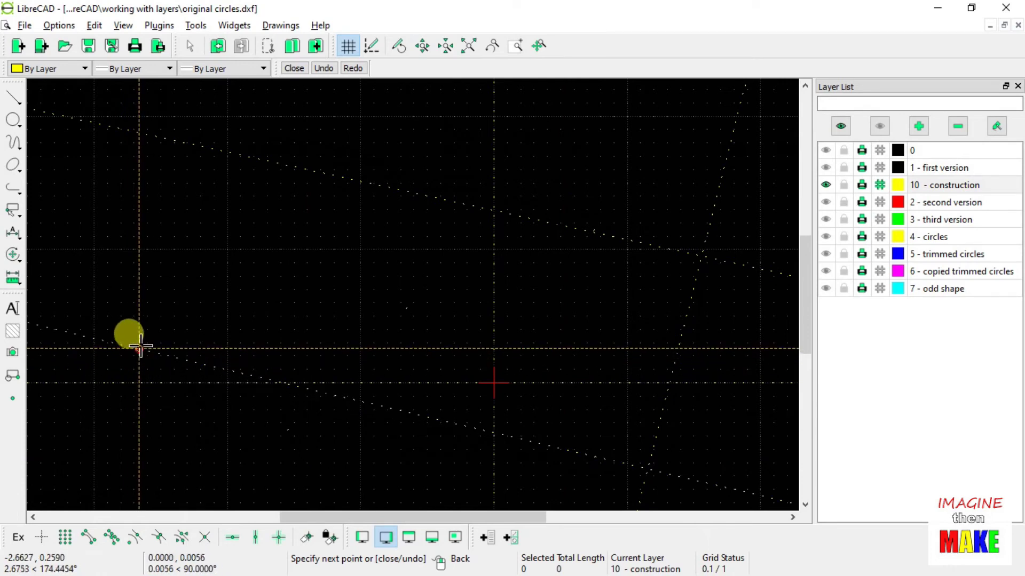
click(327, 135)
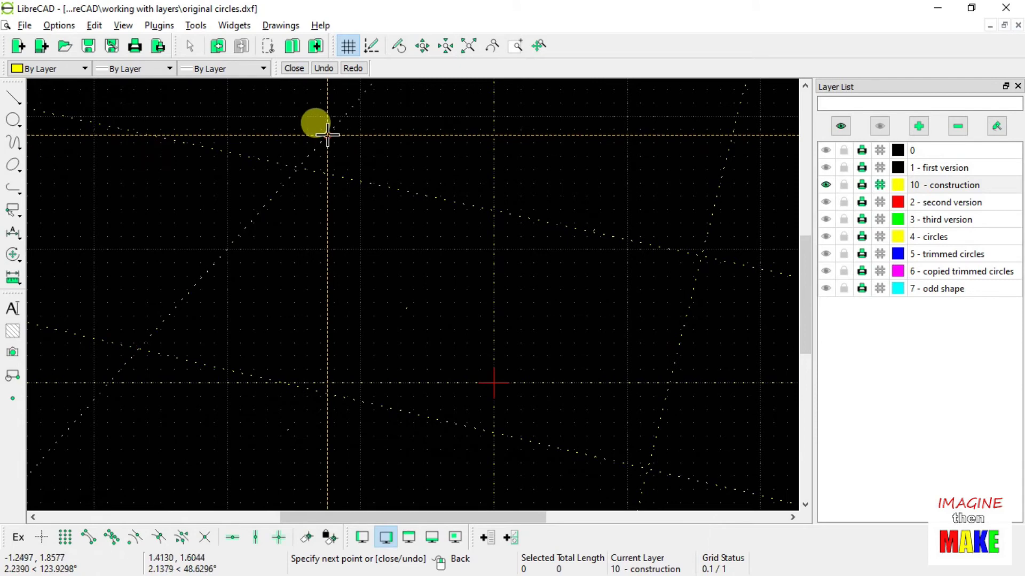
right_click(452, 155)
right_click(453, 159)
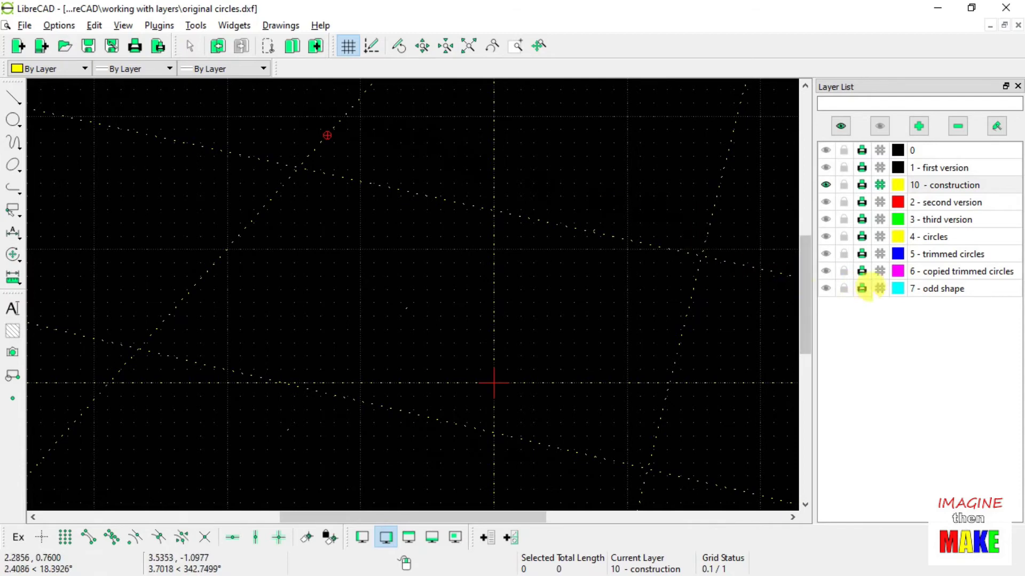
Show the "7 - odd shape" layer and make it current, with snapping to intersections turned on
click(826, 288)
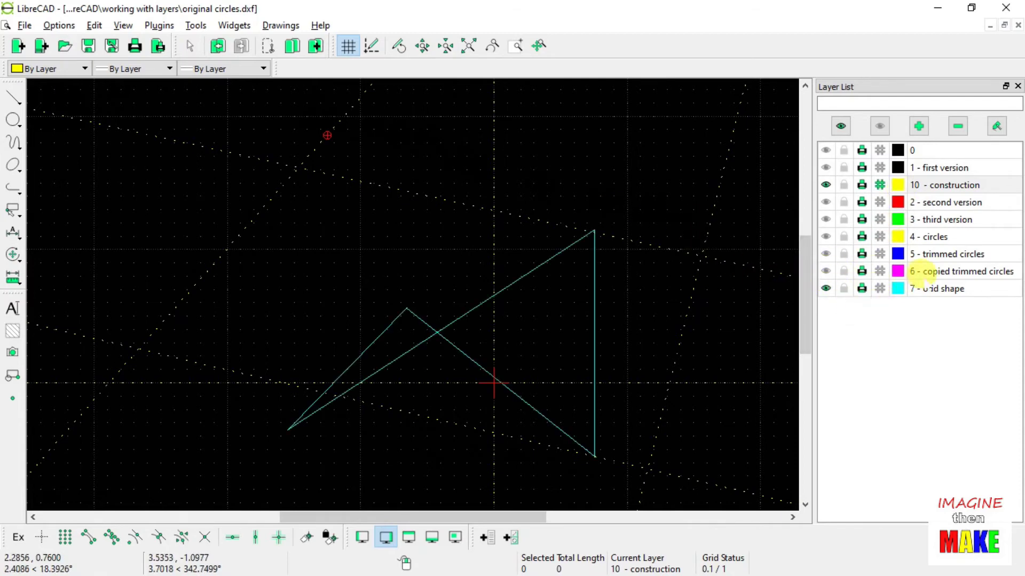
click(942, 288)
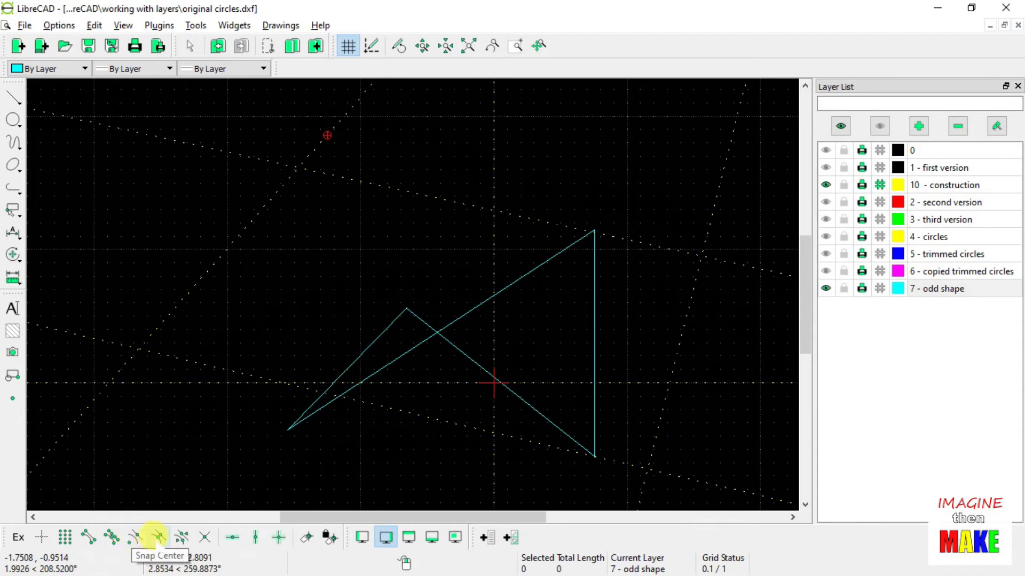
click(205, 539)
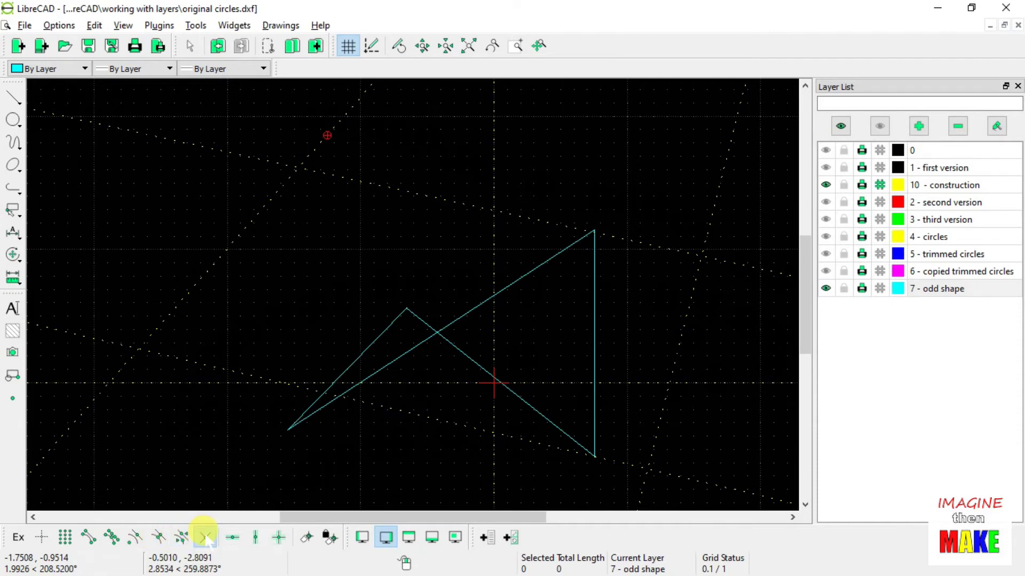
Draw a closed four-sided shape through the four construction-line intersections, and hide the "10 - construction" layer
click(14, 99)
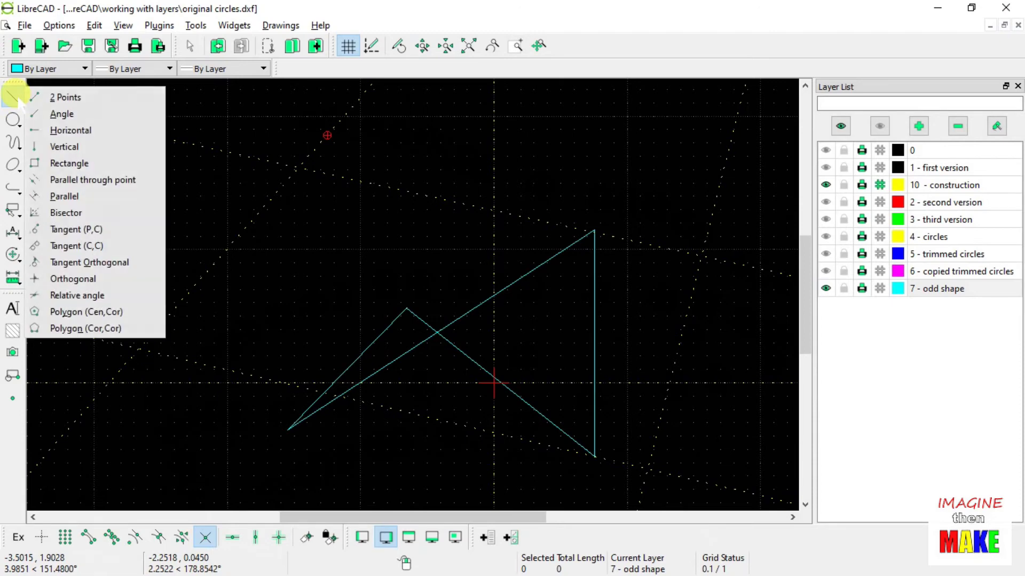
click(64, 97)
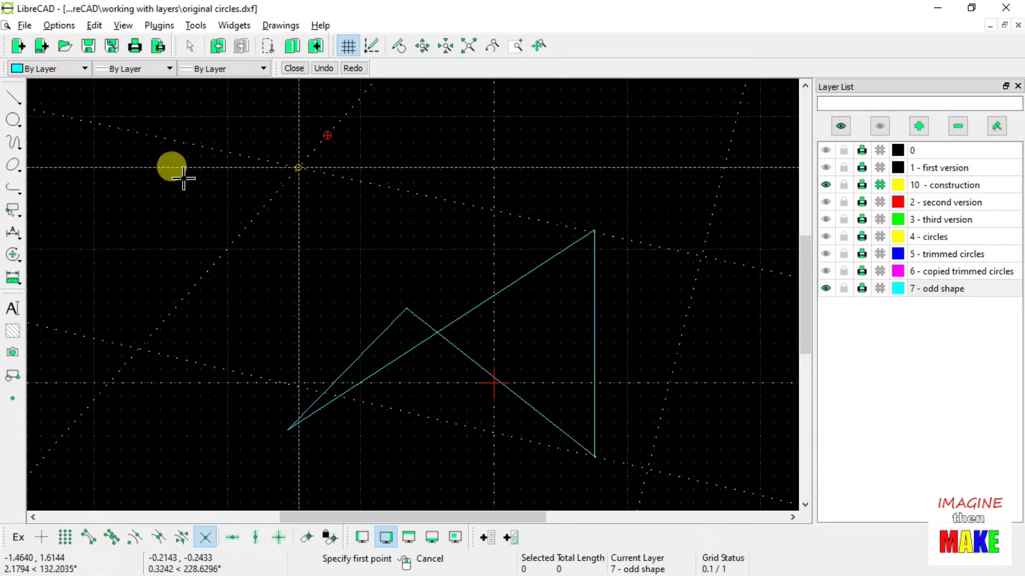
click(299, 169)
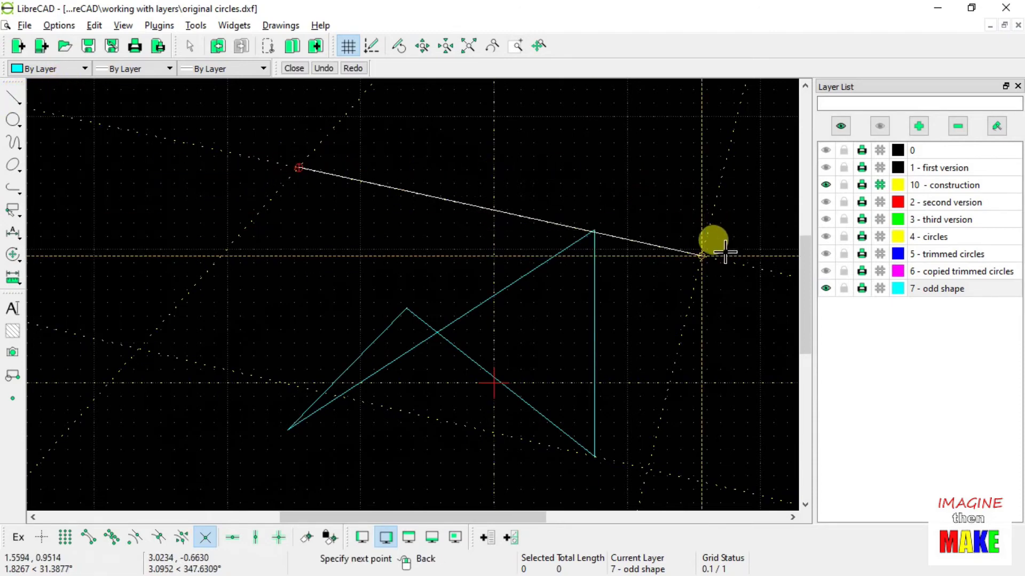
click(701, 255)
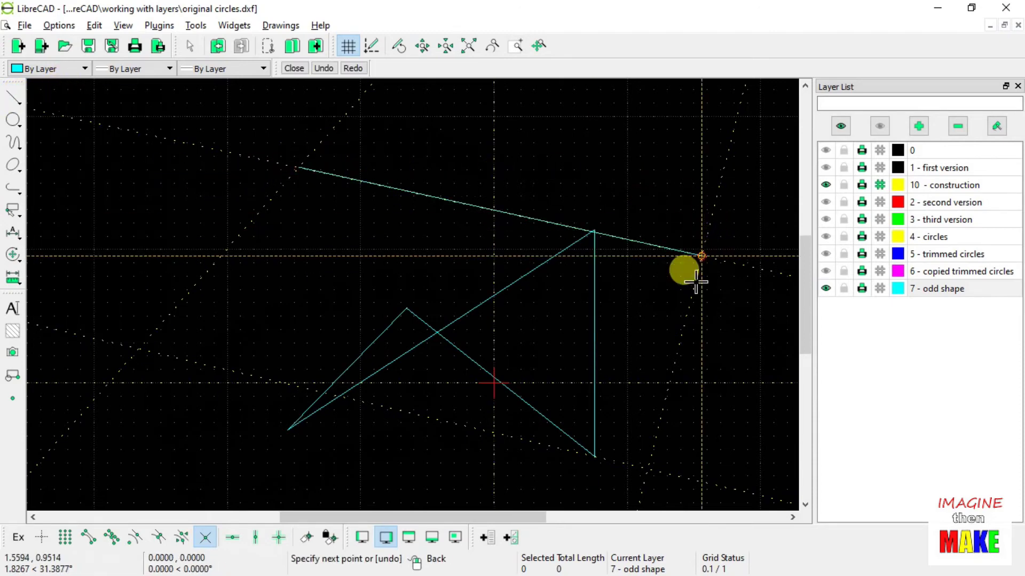
click(647, 469)
click(138, 348)
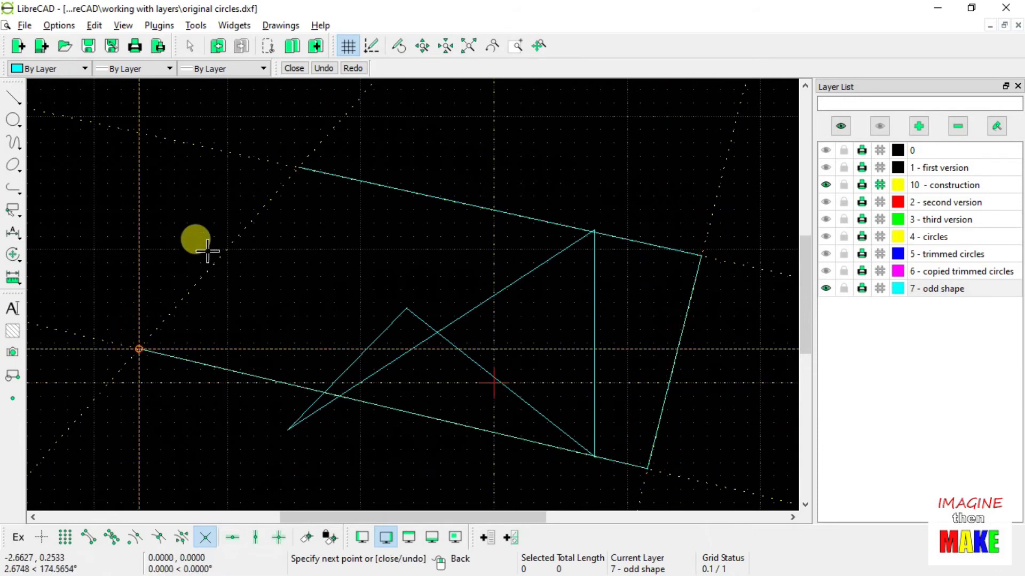
click(299, 168)
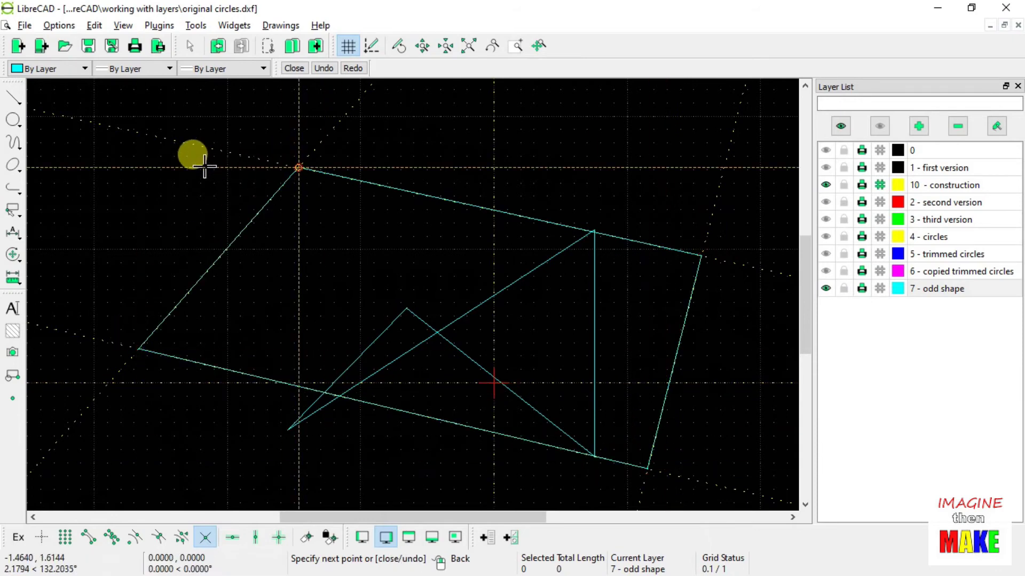
right_click(204, 167)
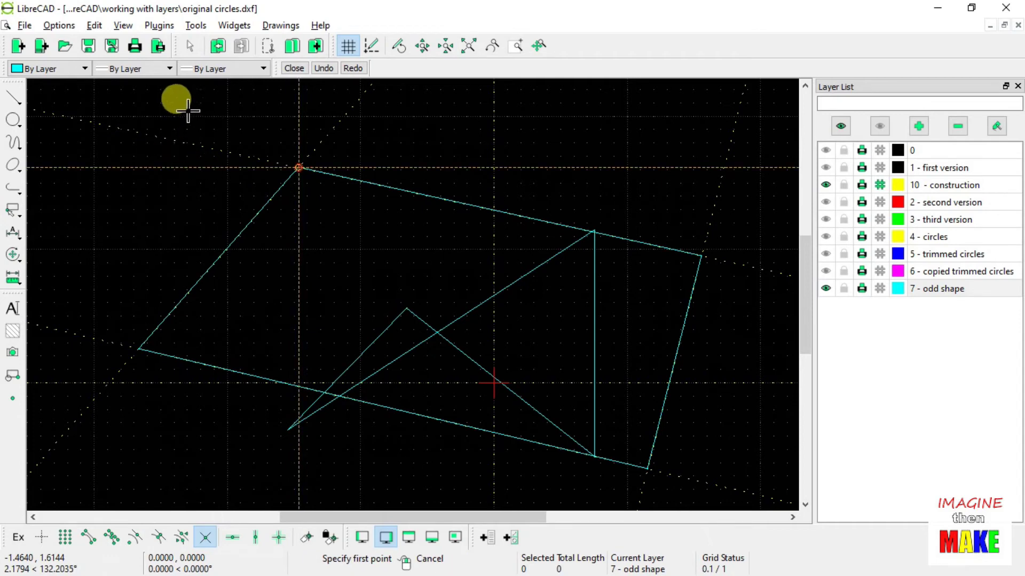
click(825, 185)
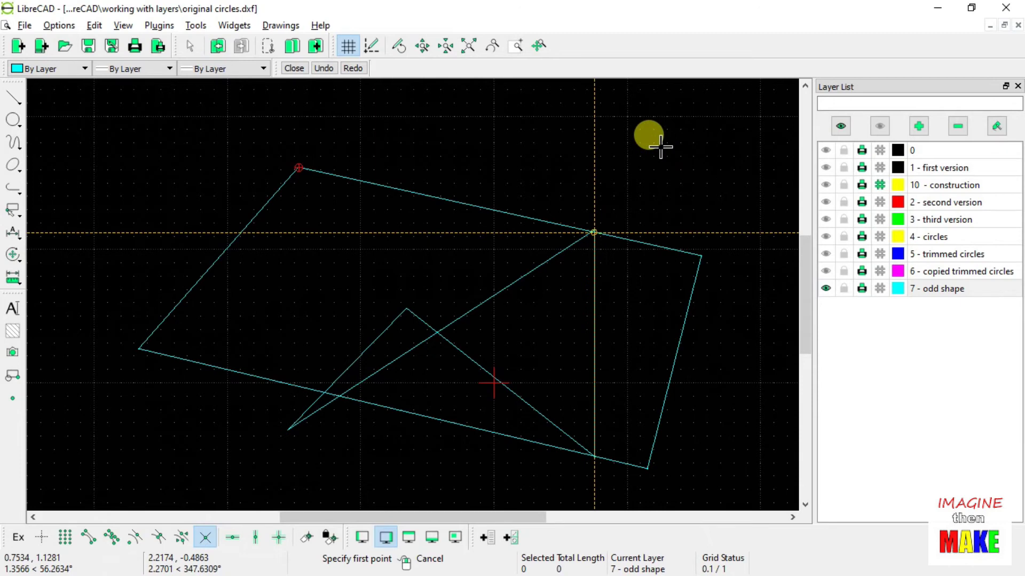
right_click(661, 146)
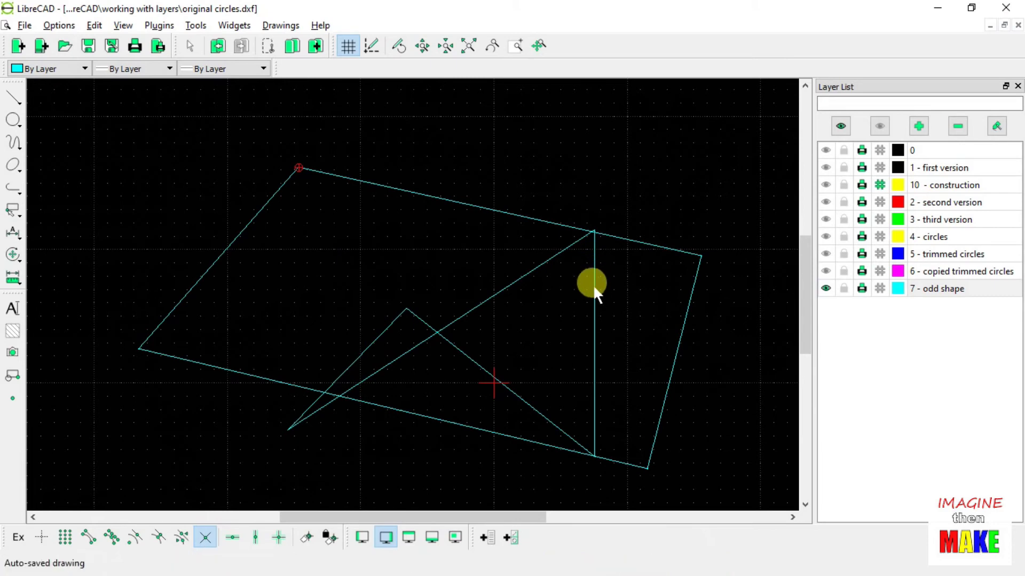
Set the color attribute of the four-sided shape's upper edge to Red
click(517, 212)
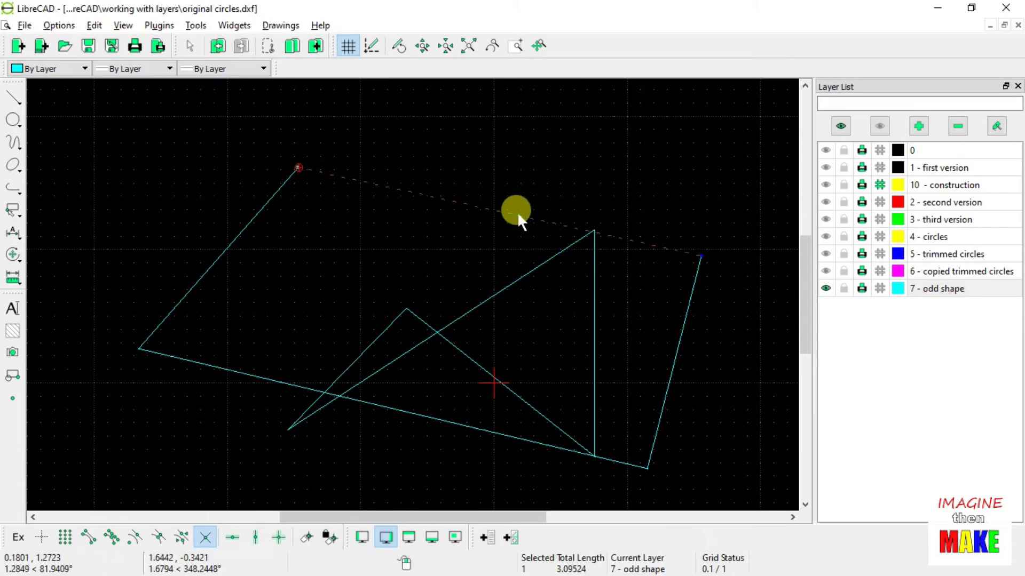
click(13, 254)
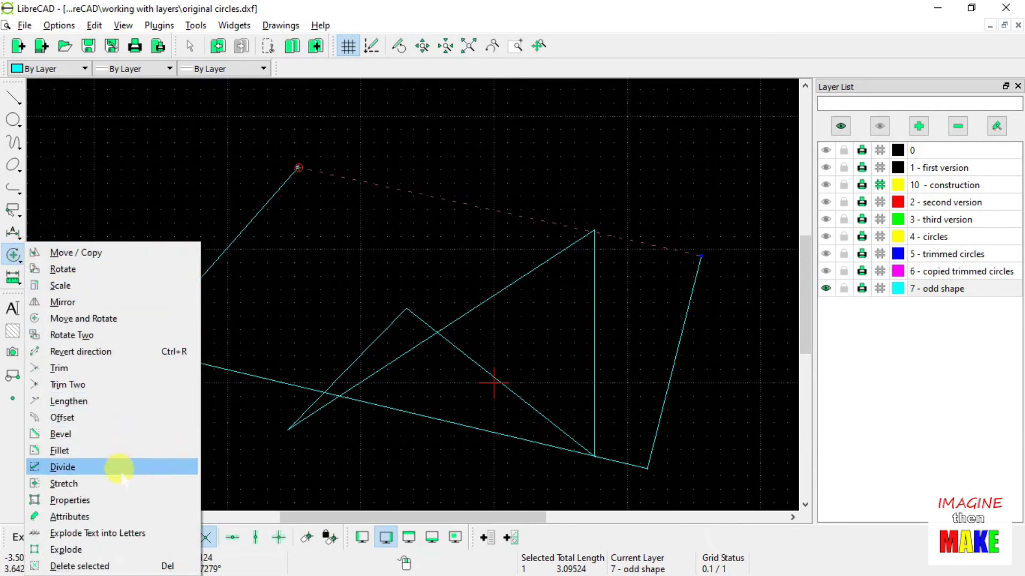
click(121, 517)
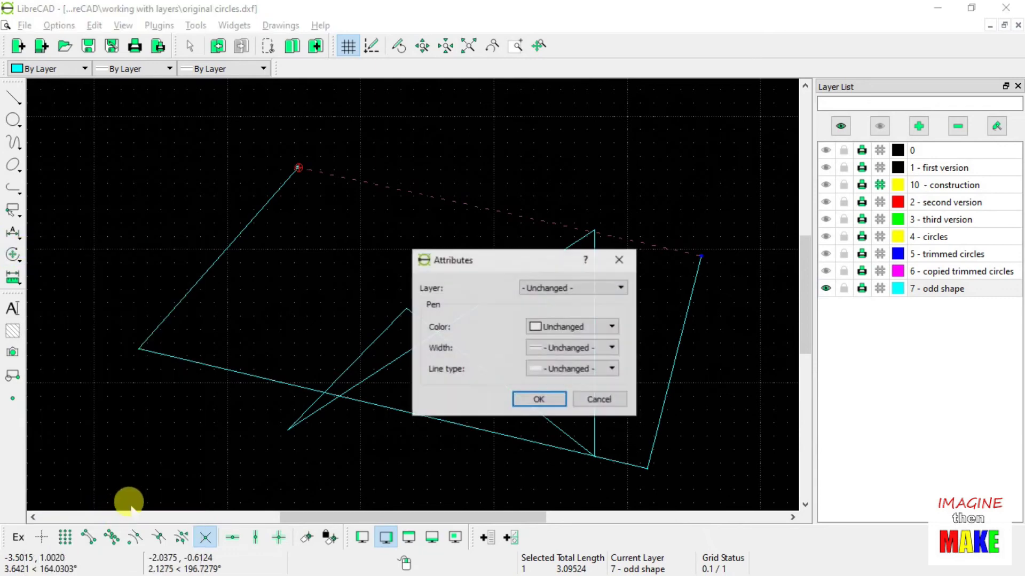
click(612, 326)
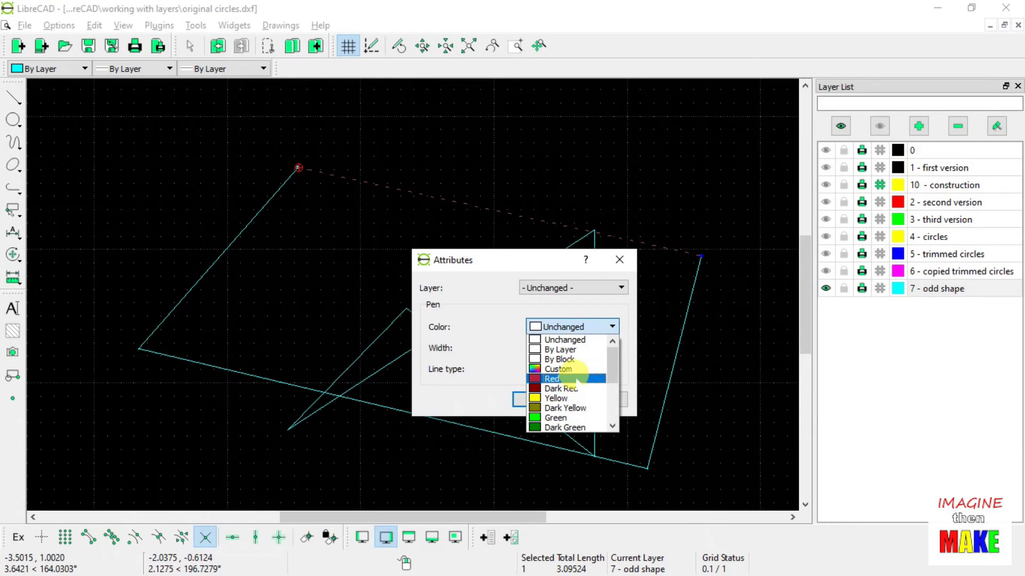
click(577, 378)
click(535, 398)
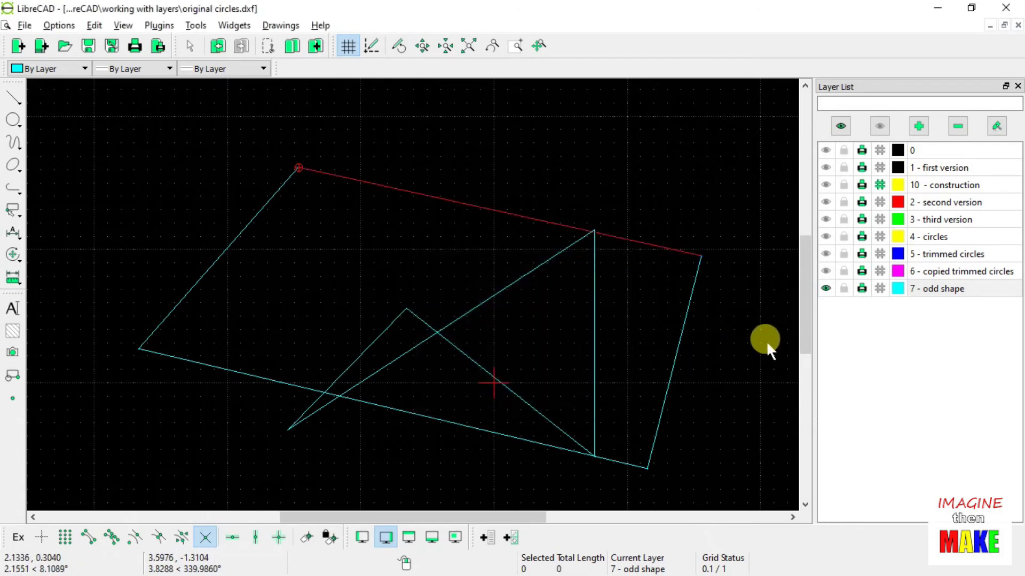
Set the color attribute of the four-sided shape's right, lower and left edges to Red
click(678, 341)
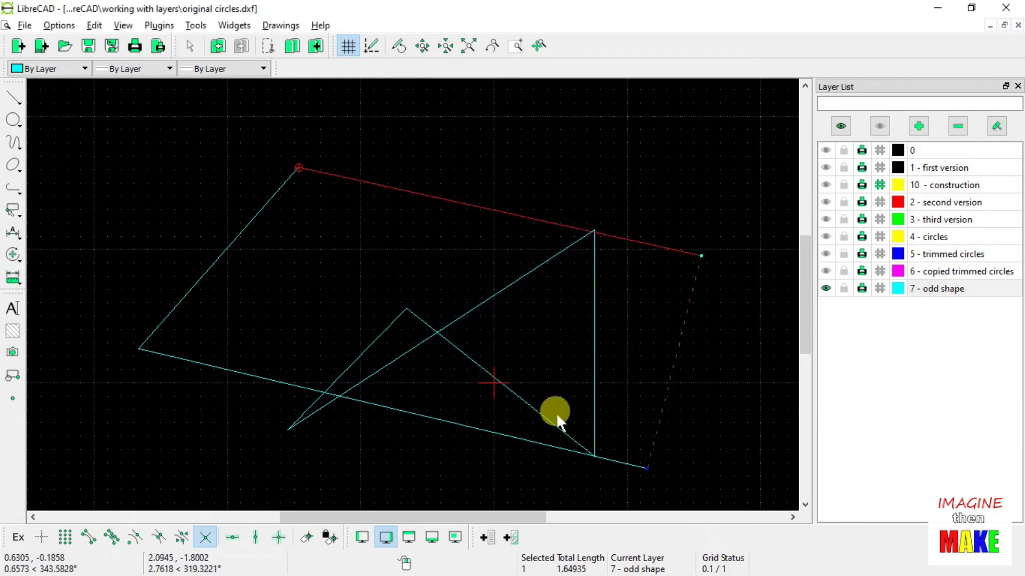
click(514, 435)
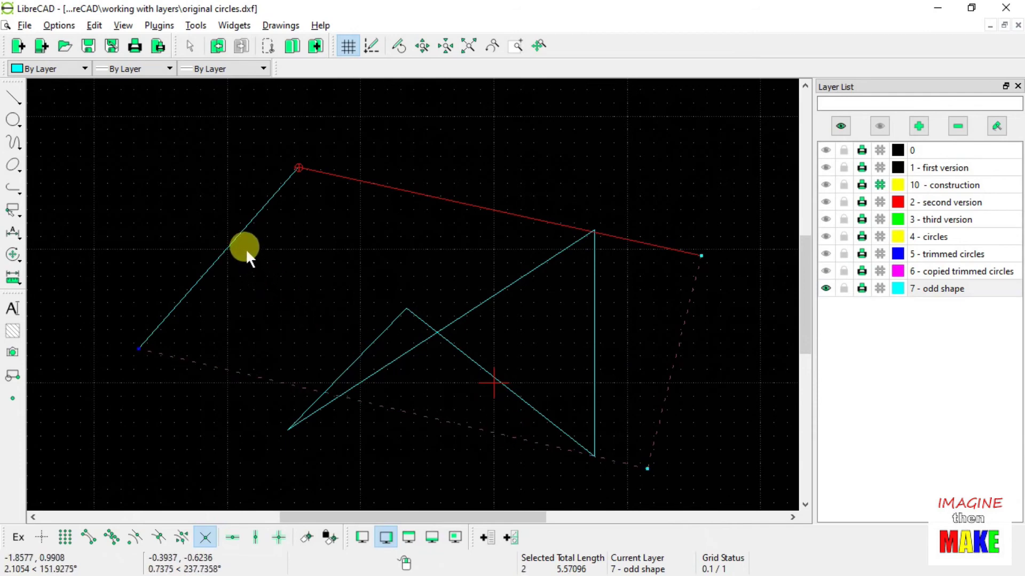
click(237, 233)
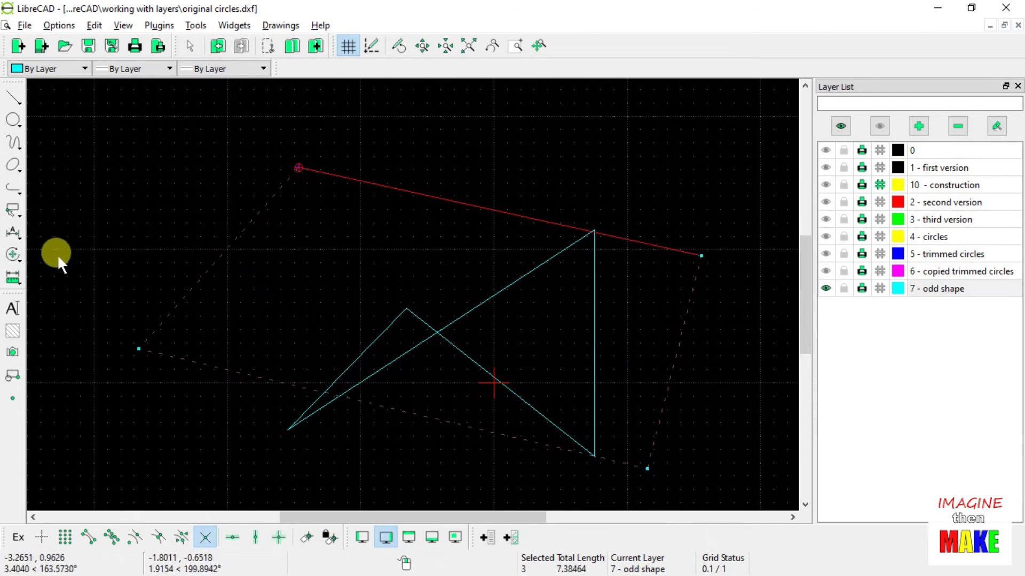
click(13, 255)
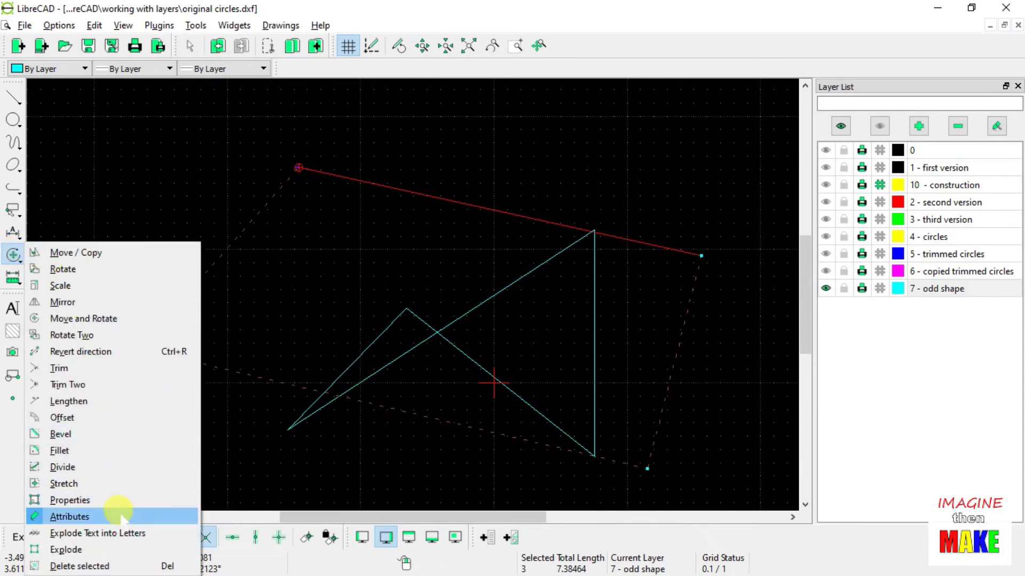
click(69, 516)
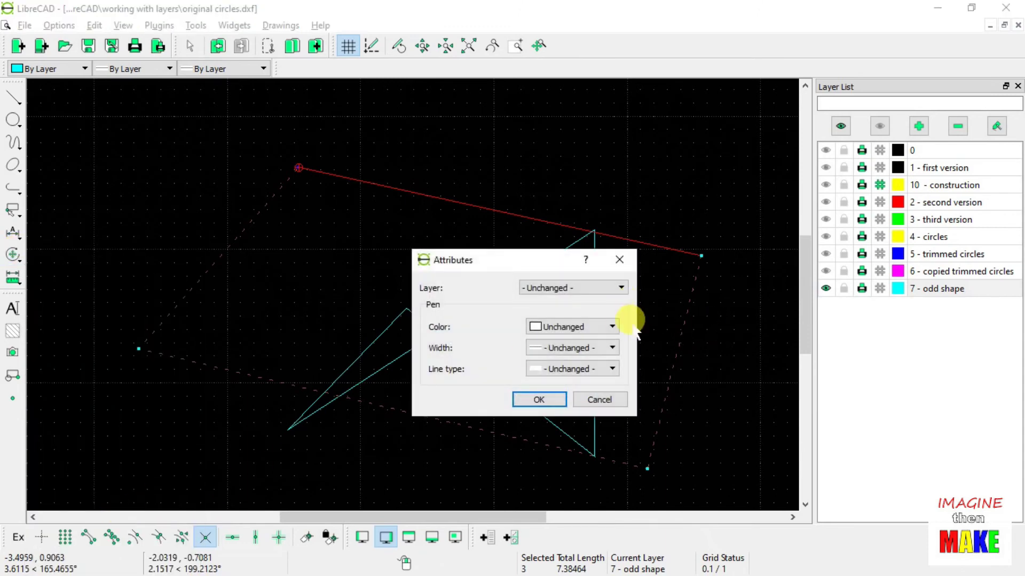
click(612, 326)
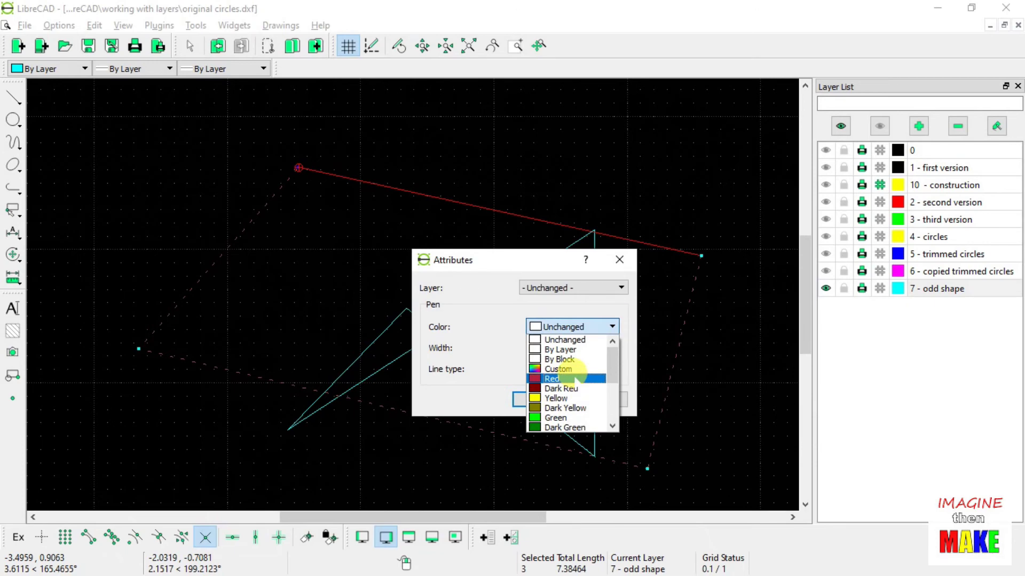
click(555, 382)
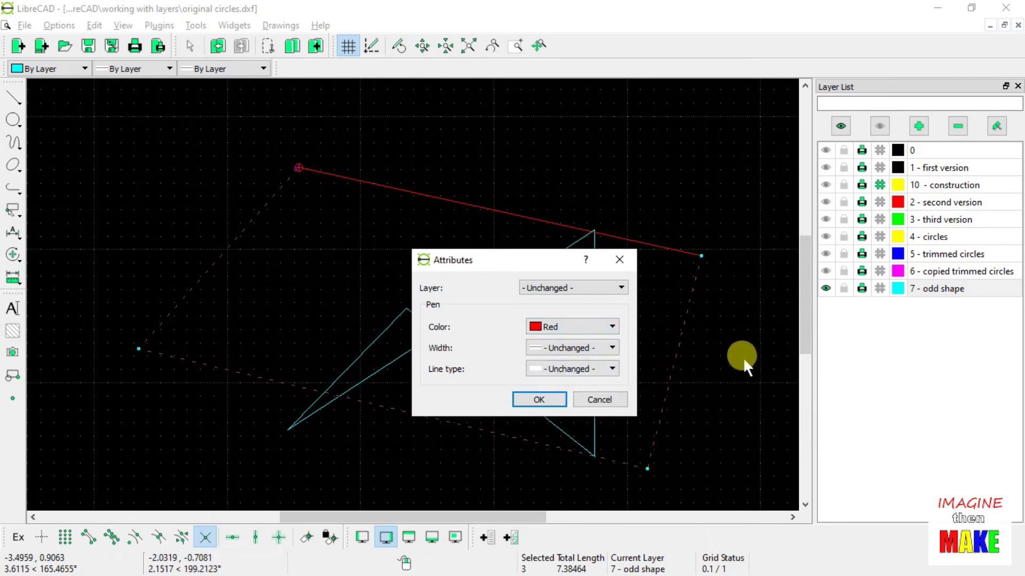
click(538, 399)
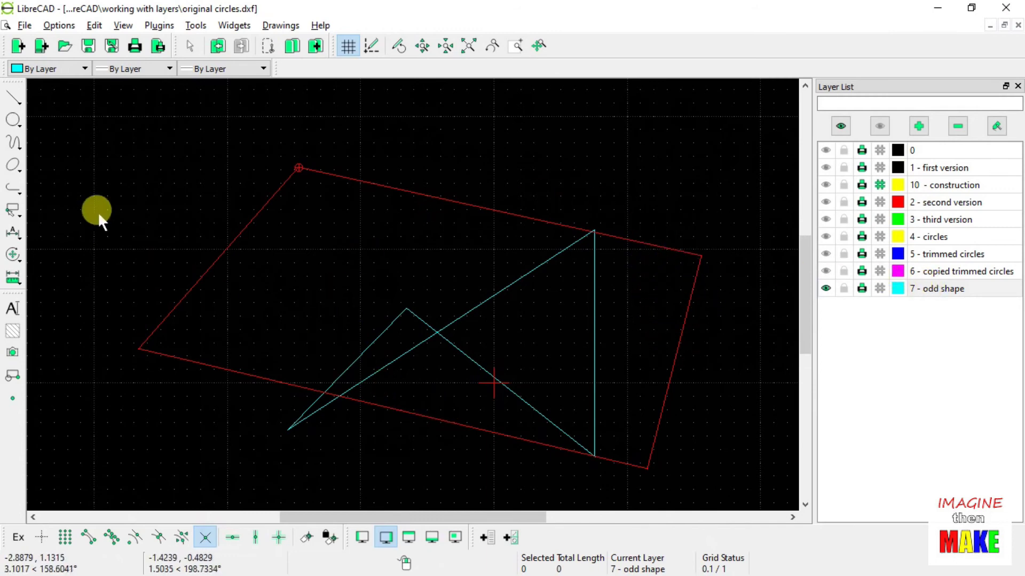
Draw a two-point circle, snapped to the grid, from about (-1.4, 1.0) to (-2.3, 1.4) across the four-sided shape's left edge
click(12, 97)
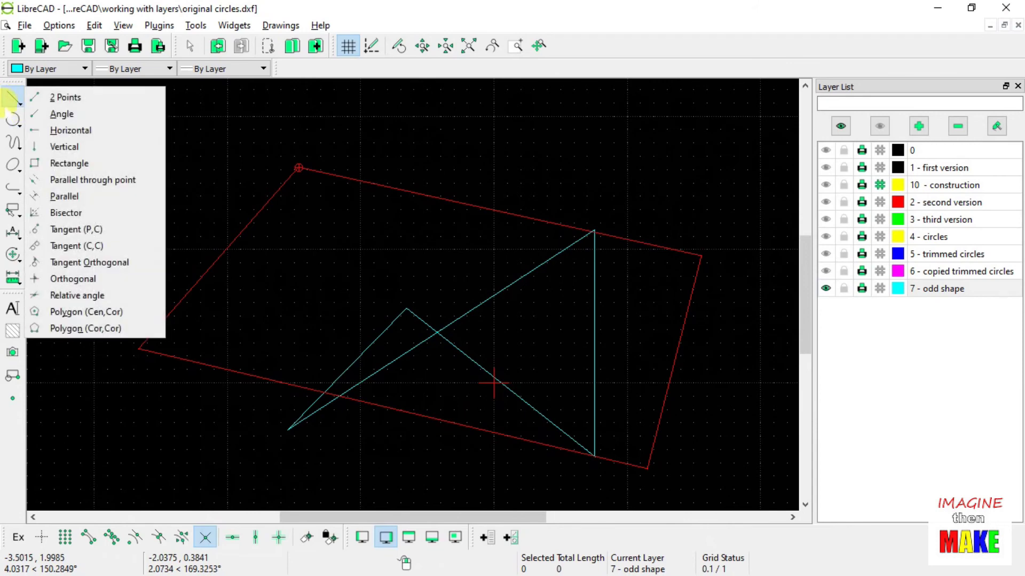
click(13, 122)
click(60, 137)
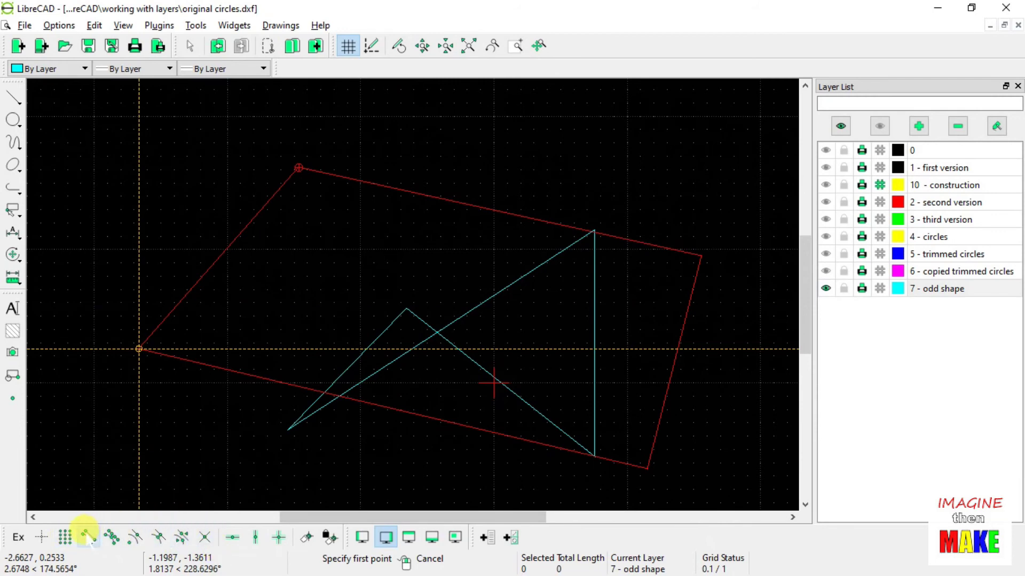
click(65, 538)
click(307, 249)
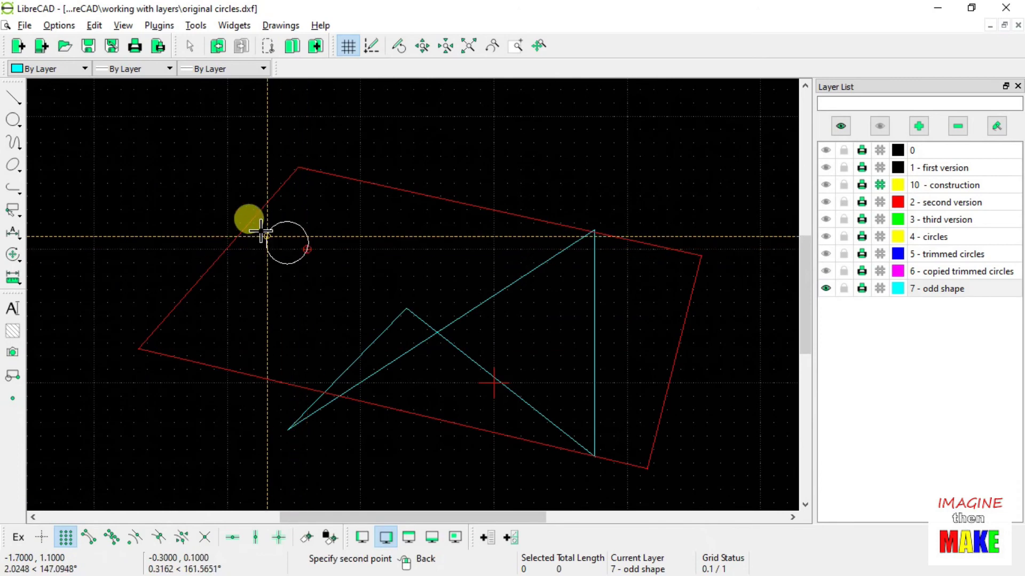
click(187, 196)
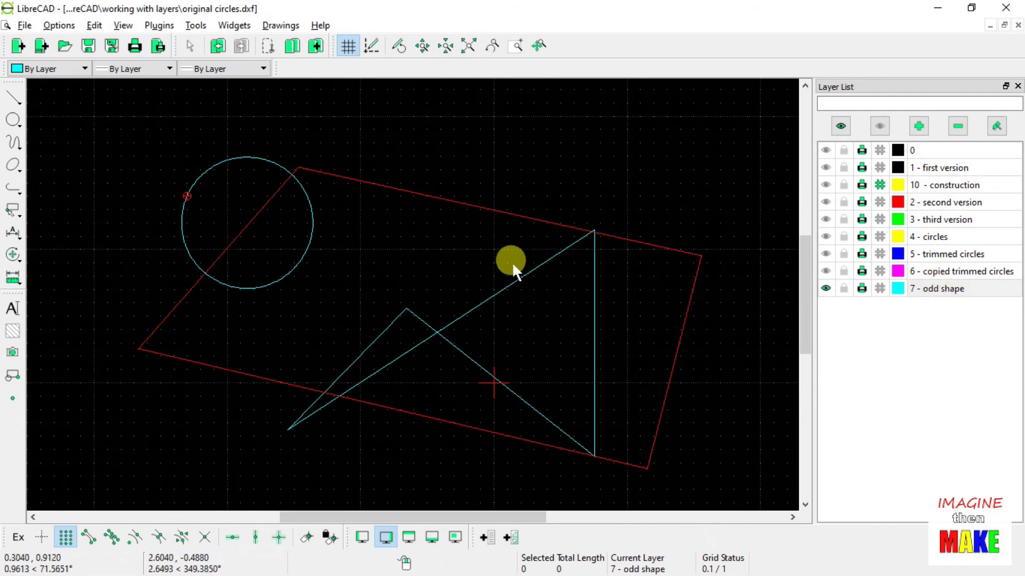
Set the circle's attributes to color Yellow and line type Dot (small)
click(307, 254)
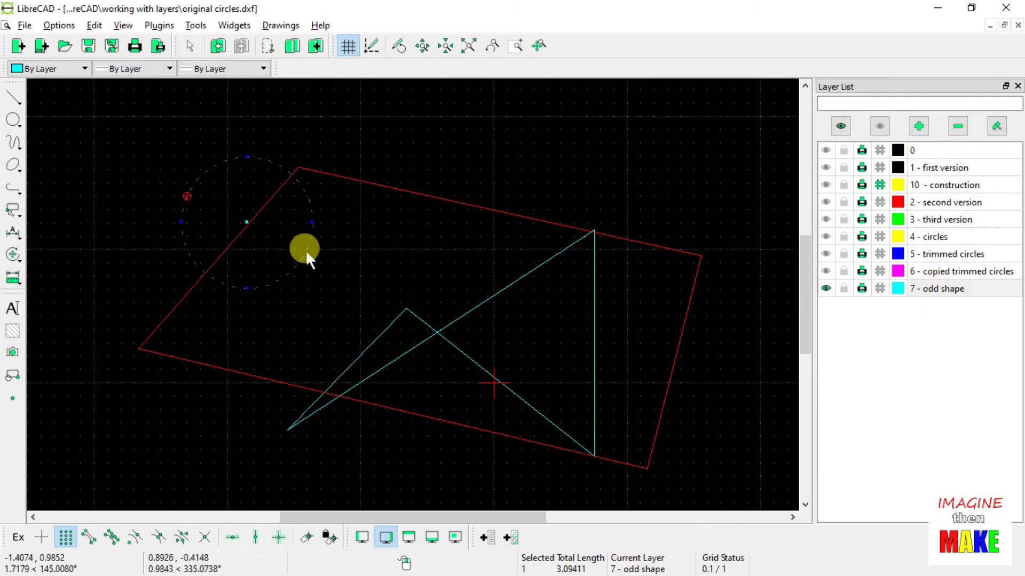
click(13, 254)
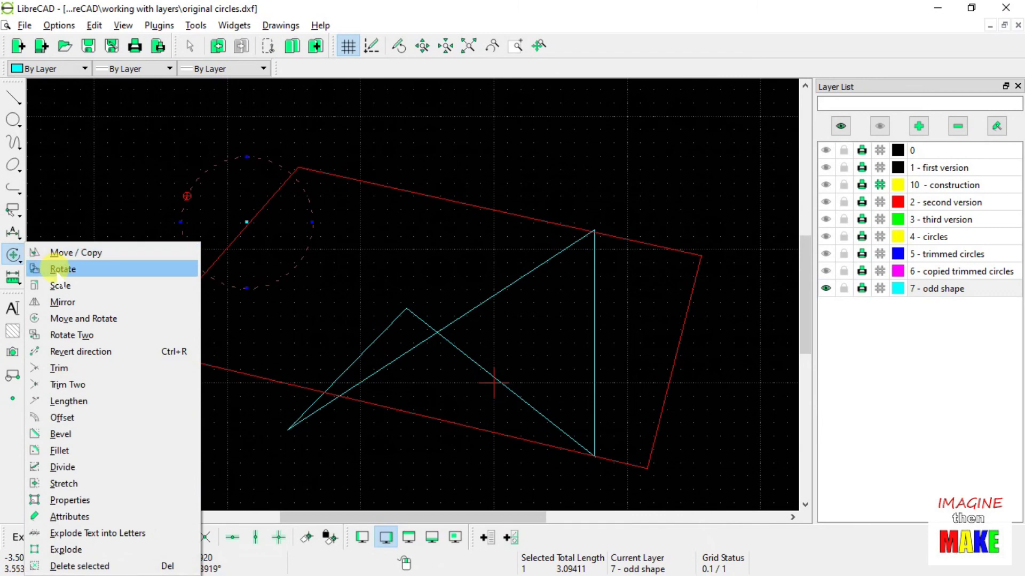
click(102, 517)
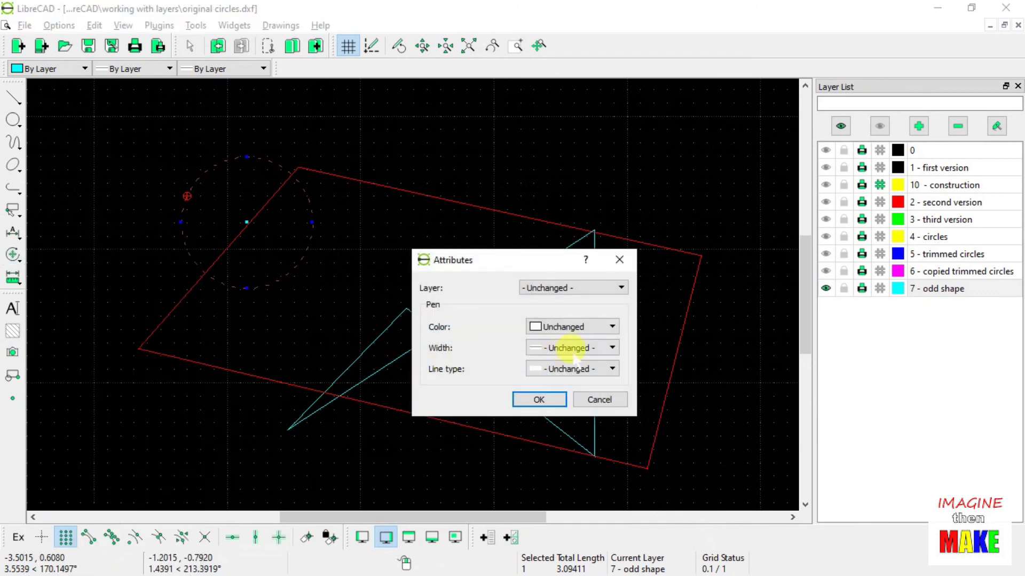
click(613, 327)
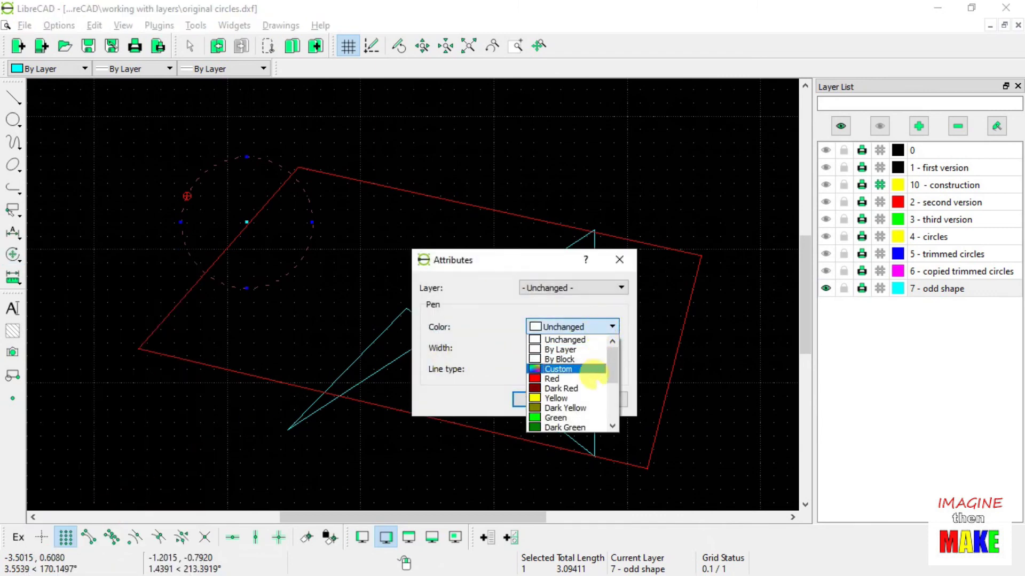
click(557, 398)
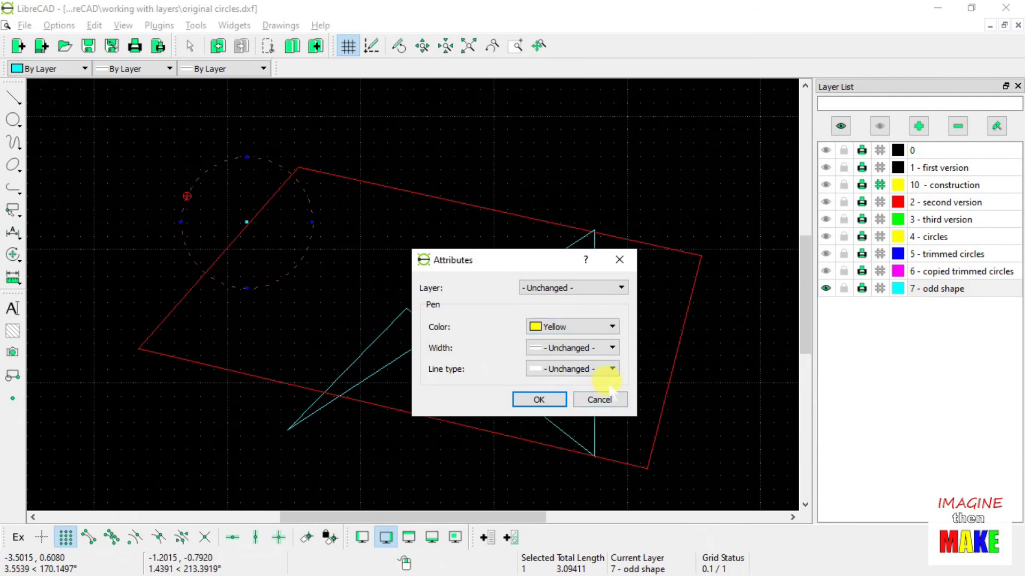
click(612, 368)
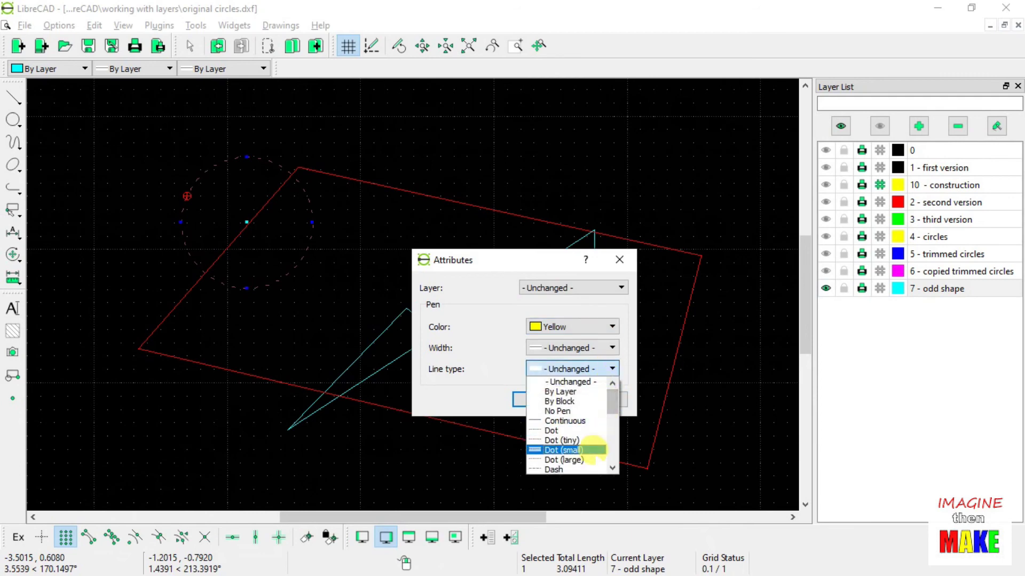
click(587, 450)
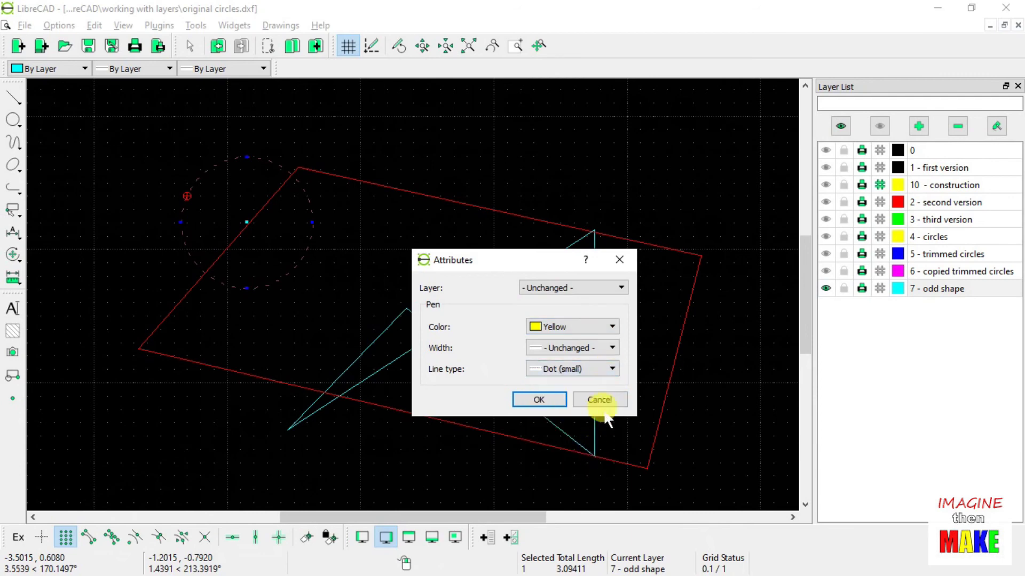
click(557, 404)
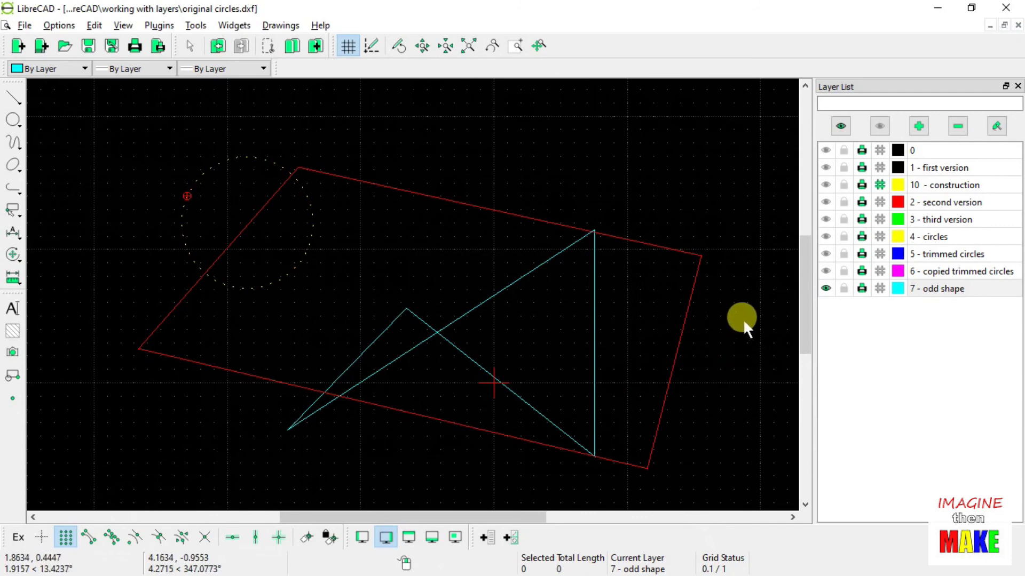